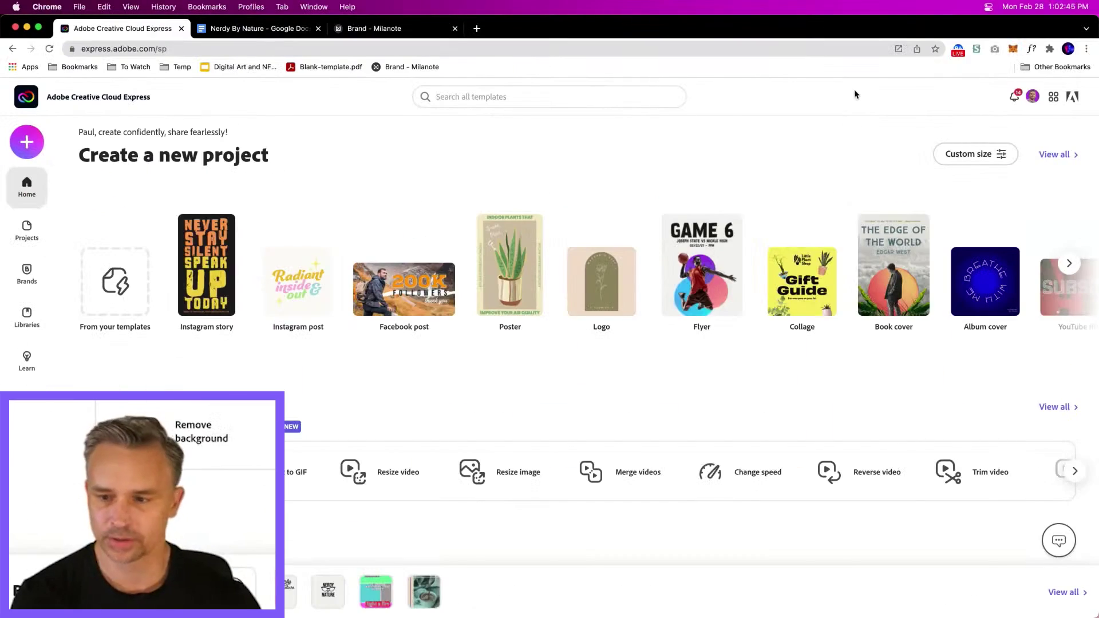
Step: Open the new-project menu from the + create button on the home page
{"action": "left_click", "coordinate": [122, 502]}
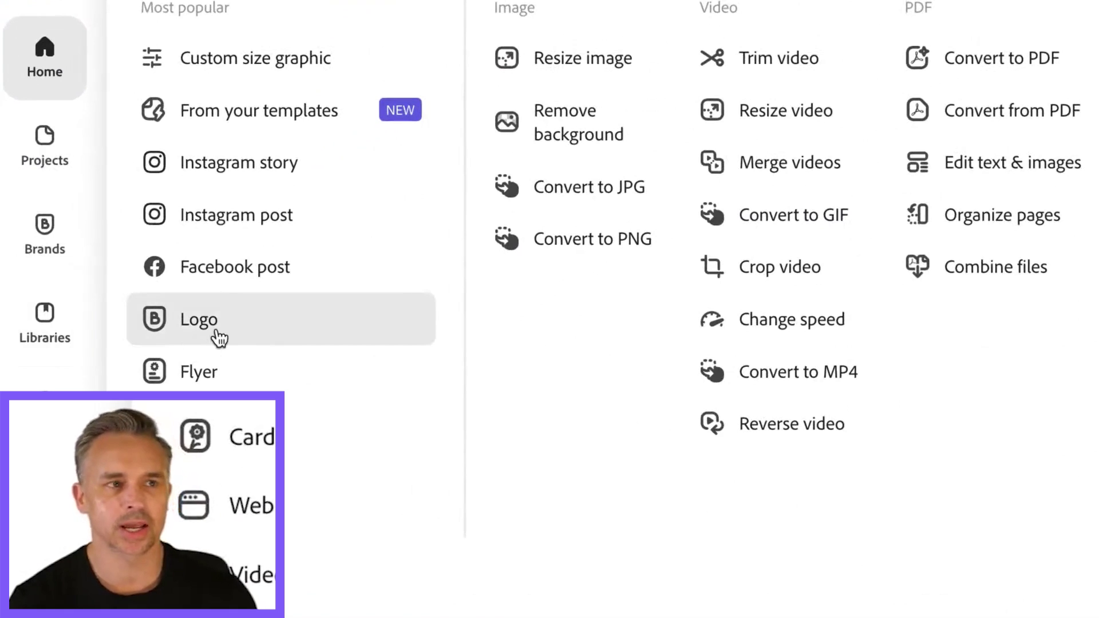
{"action": "left_click", "coordinate": [219, 338]}
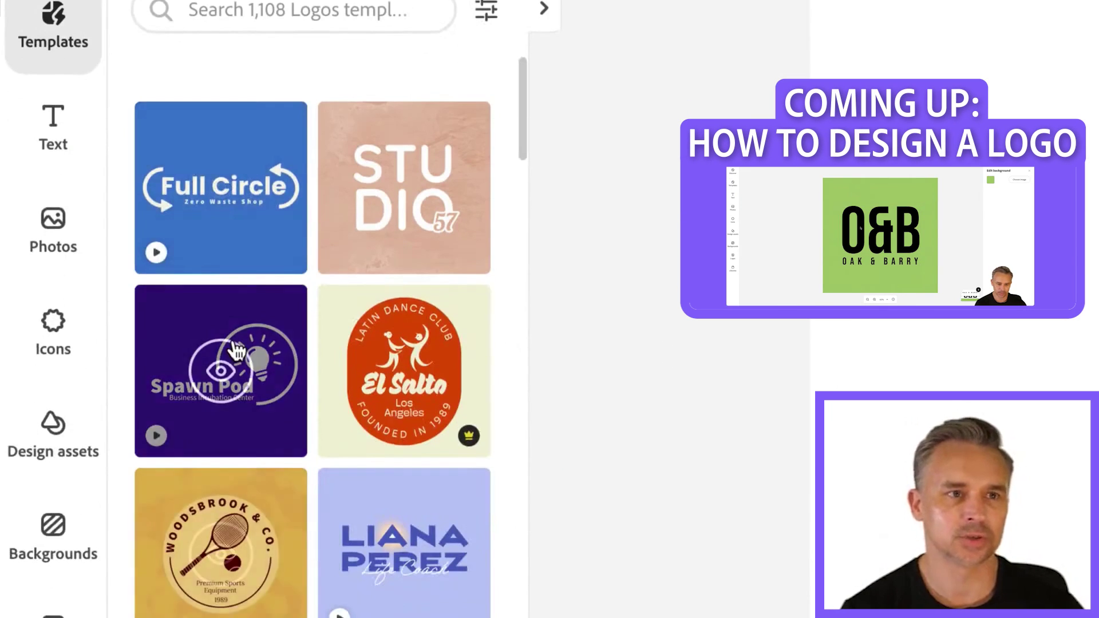
{"action": "scroll", "coordinate": [112, 231], "scroll_direction": "down", "scroll_amount": 5}
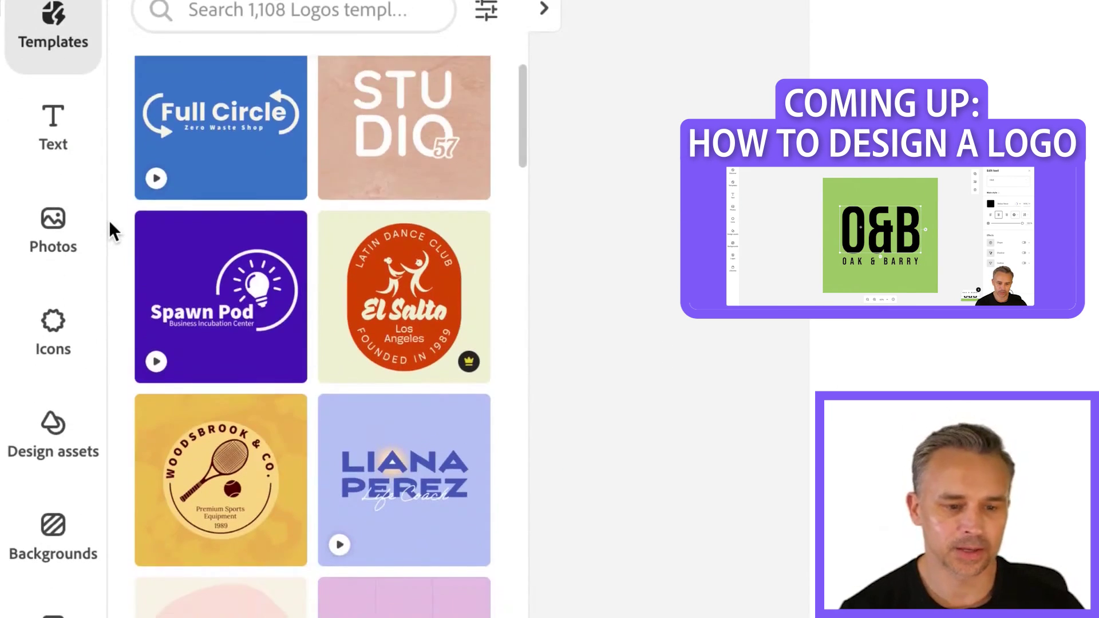
{"action": "scroll", "coordinate": [112, 229], "scroll_direction": "down", "scroll_amount": 6}
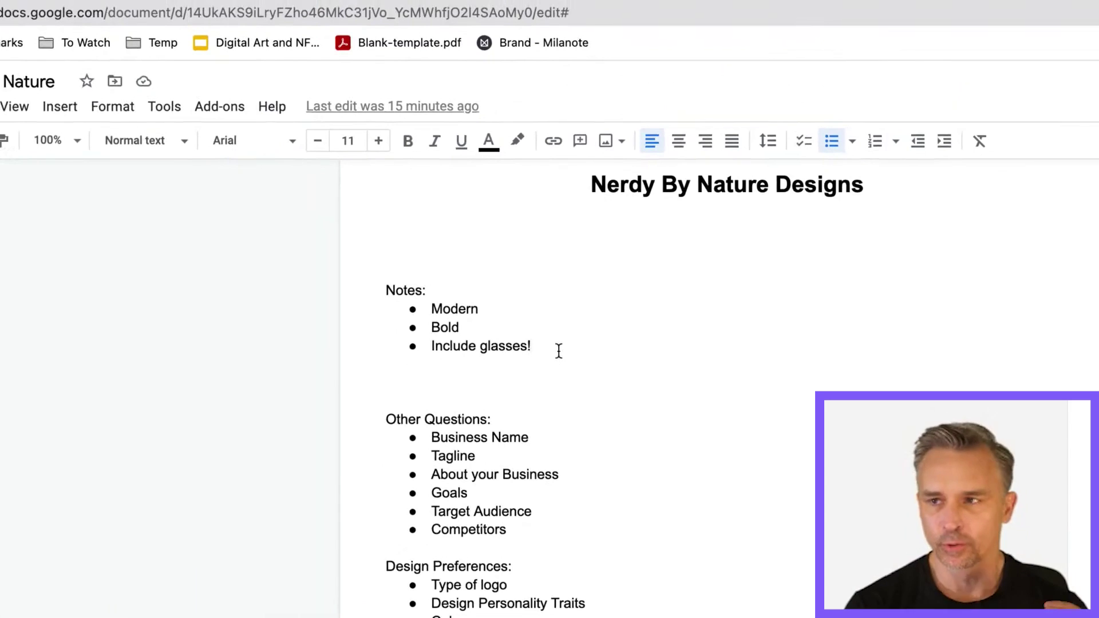
{"action": "scroll", "coordinate": [559, 351], "scroll_direction": "down", "scroll_amount": 1}
{"action": "scroll", "coordinate": [559, 351], "scroll_direction": "up", "scroll_amount": 1}
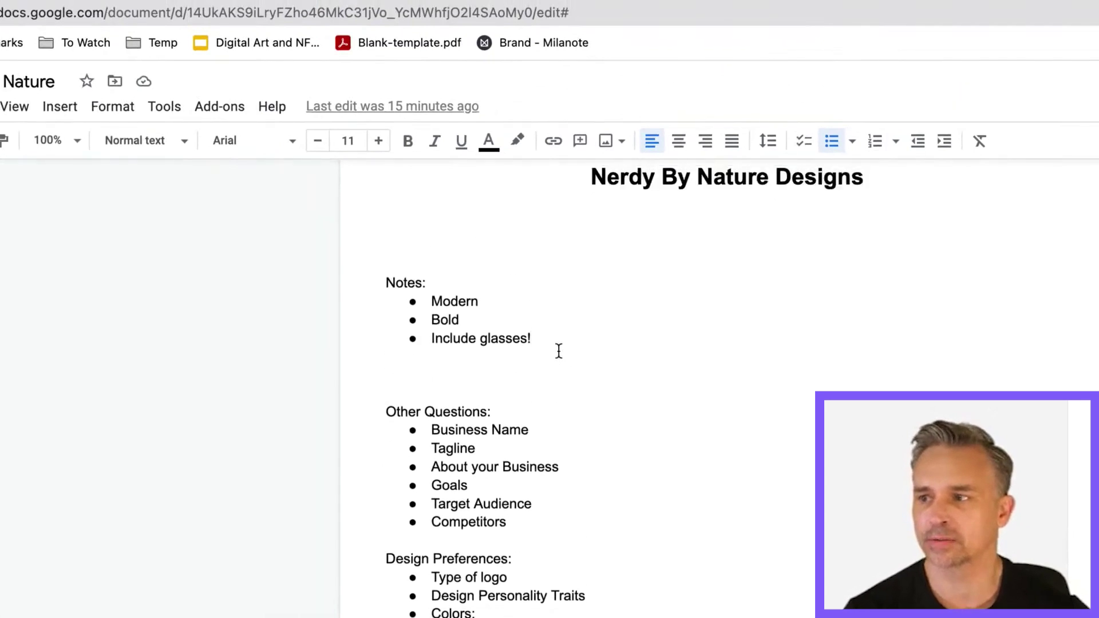
{"action": "key", "text": "Down"}
{"action": "key", "text": "Down"}
{"action": "key", "text": "Down"}
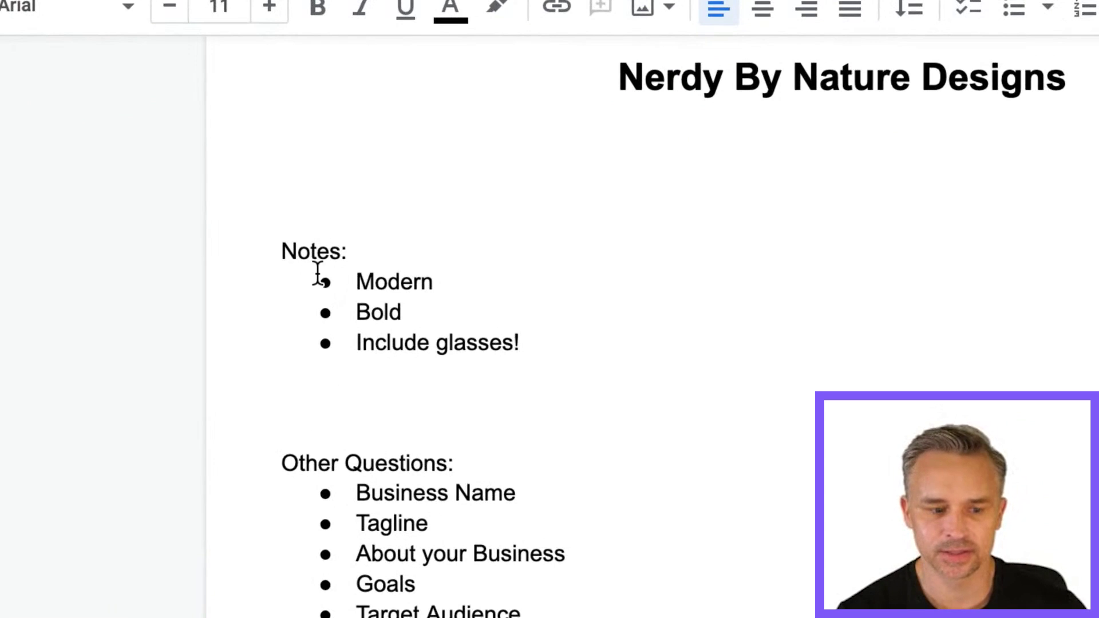
{"action": "double_click", "coordinate": [326, 298]}
{"action": "left_click_drag", "start_coordinate": [333, 285], "coordinate": [351, 282]}
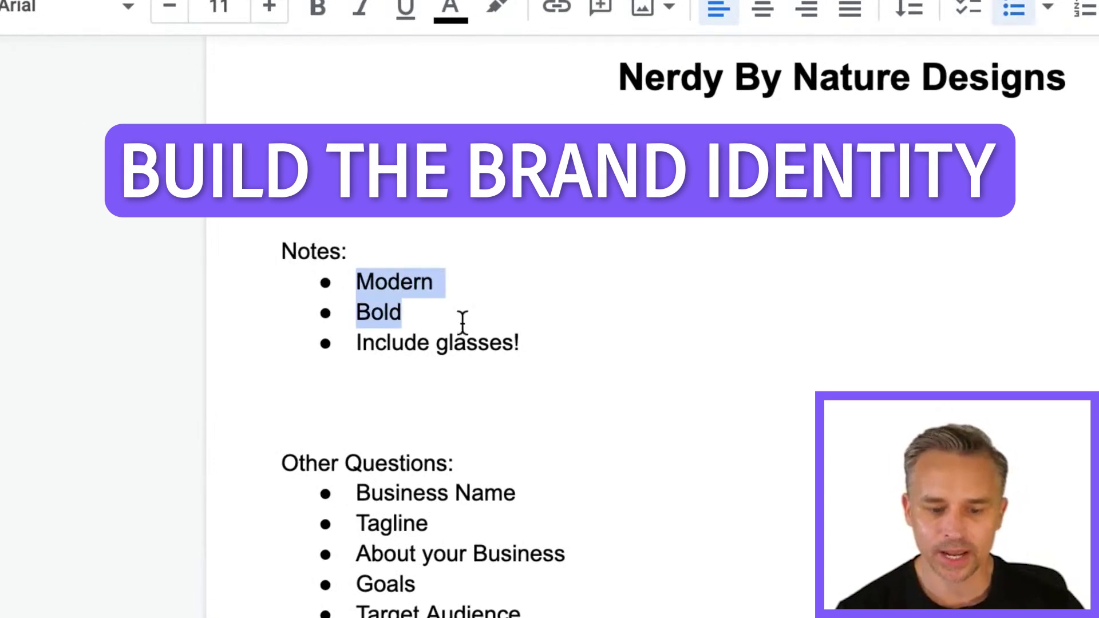
{"action": "left_click", "coordinate": [548, 347]}
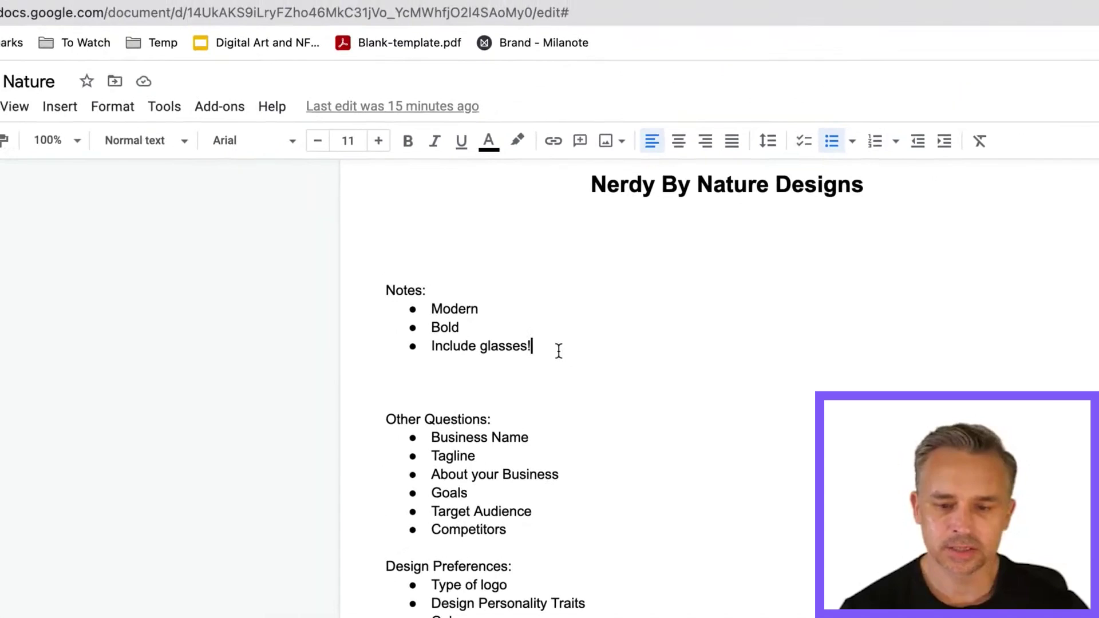
{"action": "scroll", "coordinate": [558, 350], "scroll_direction": "down", "scroll_amount": 2}
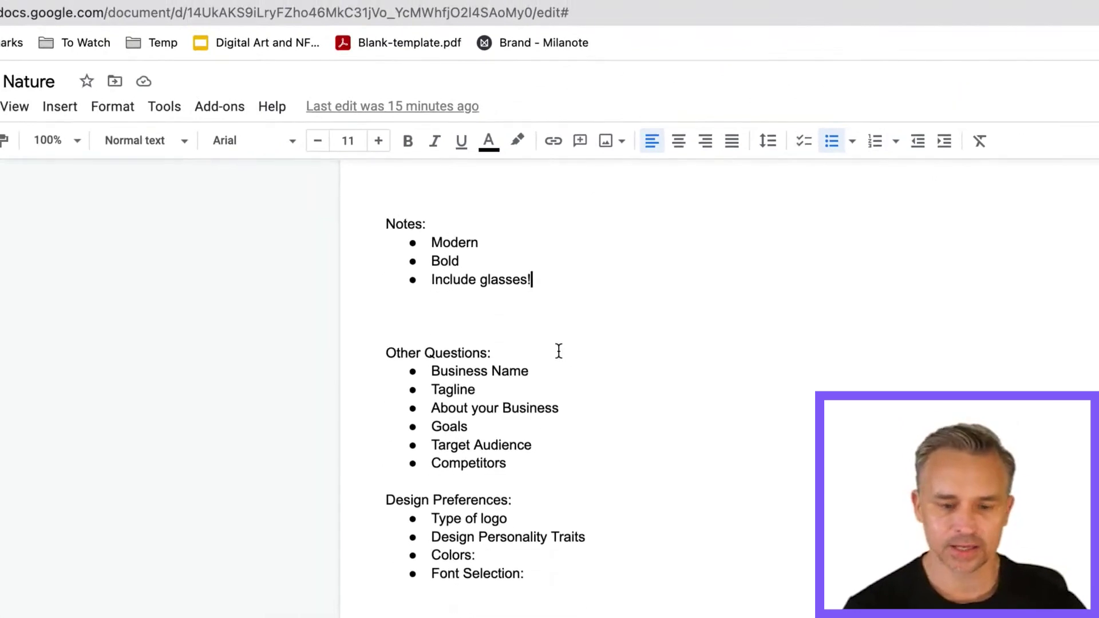
{"action": "left_click_drag", "start_coordinate": [527, 369], "coordinate": [440, 368]}
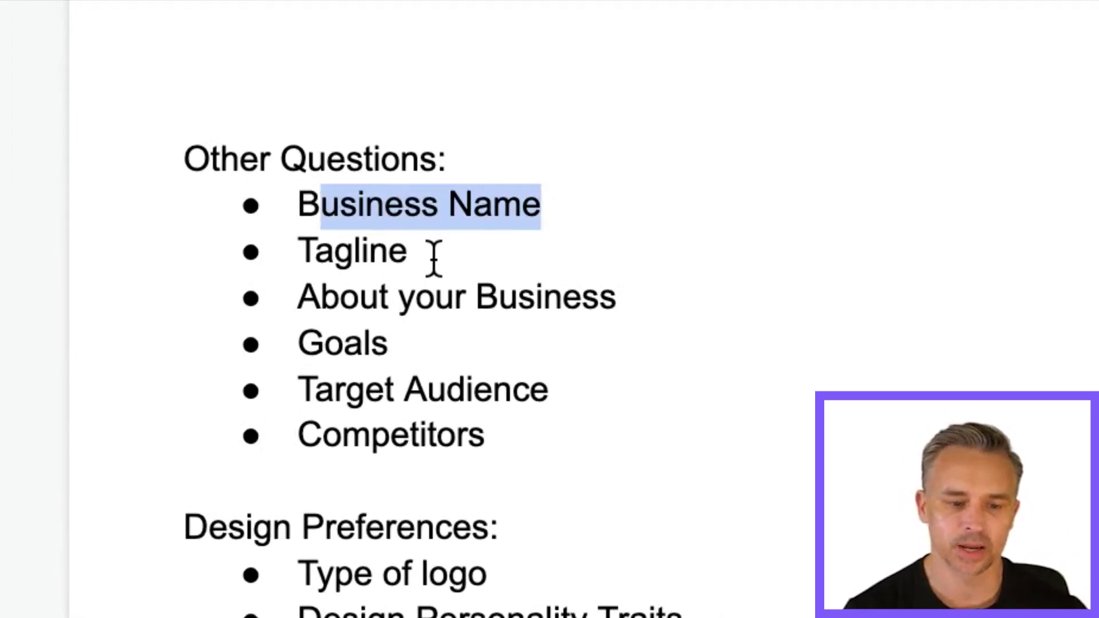
{"action": "left_click", "coordinate": [434, 258]}
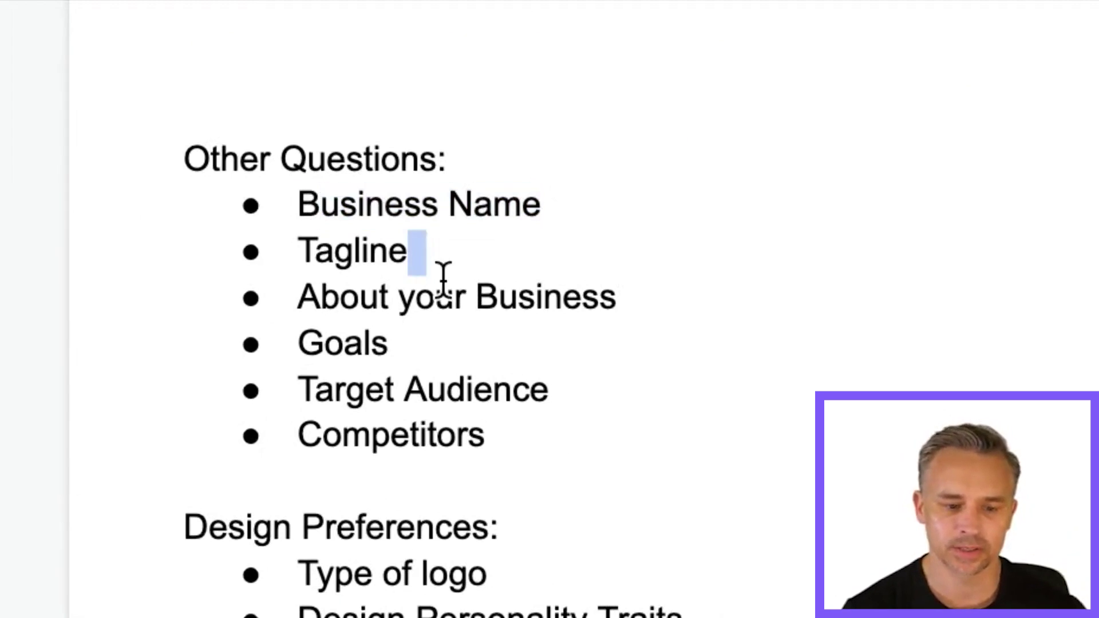
{"action": "double_click", "coordinate": [356, 251]}
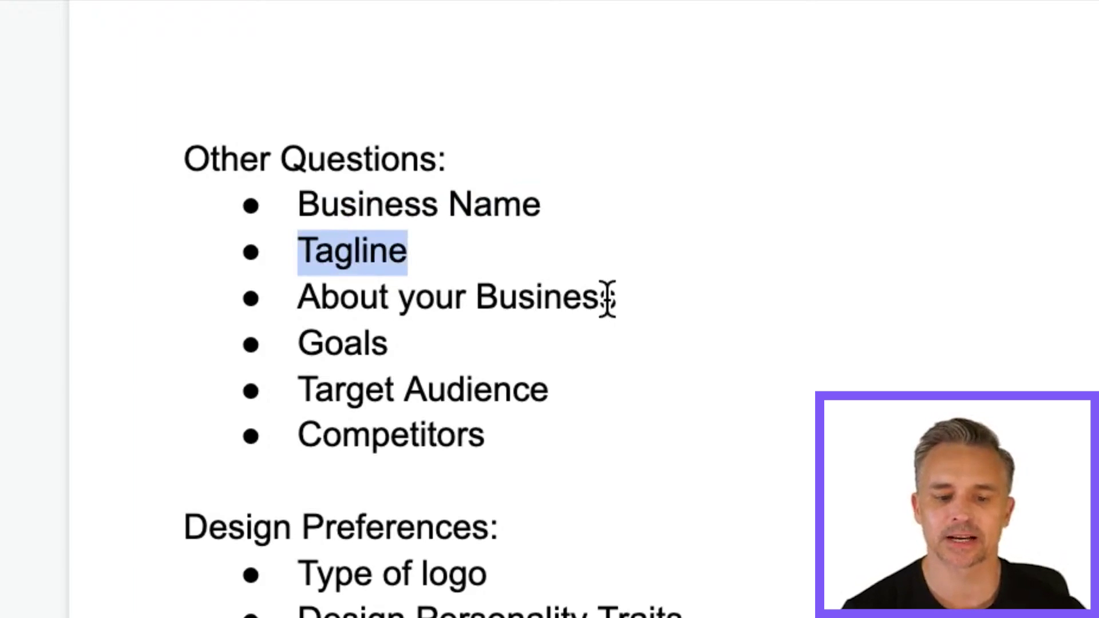
{"action": "left_click_drag", "start_coordinate": [626, 298], "coordinate": [239, 312]}
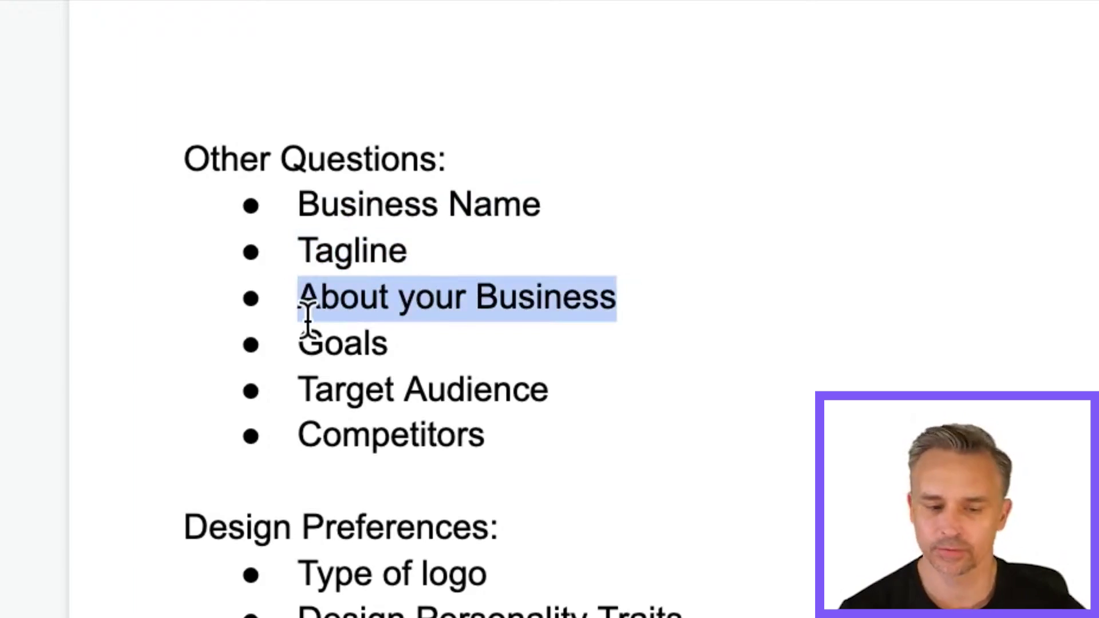
{"action": "left_click_drag", "start_coordinate": [388, 366], "coordinate": [290, 343]}
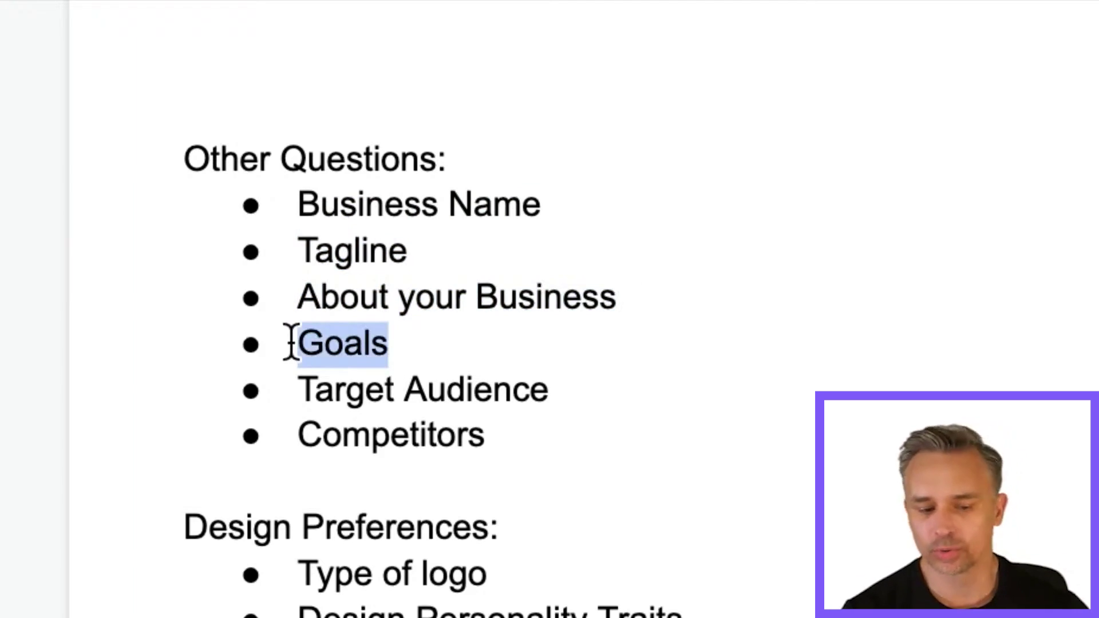
{"action": "left_click_drag", "start_coordinate": [599, 388], "coordinate": [260, 388]}
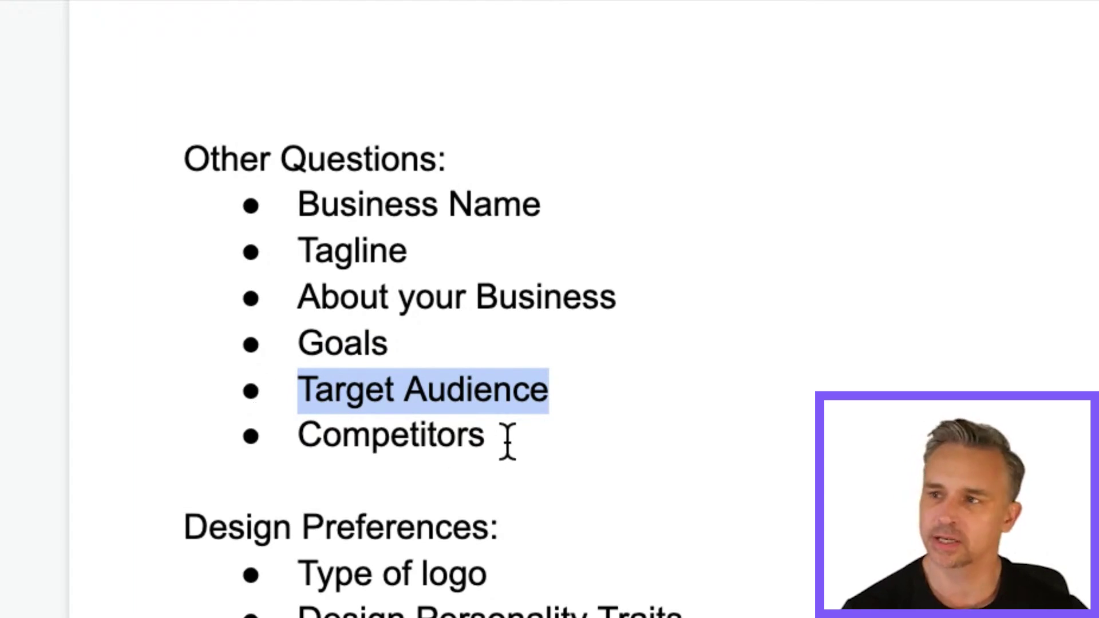
{"action": "left_click_drag", "start_coordinate": [507, 442], "coordinate": [405, 438]}
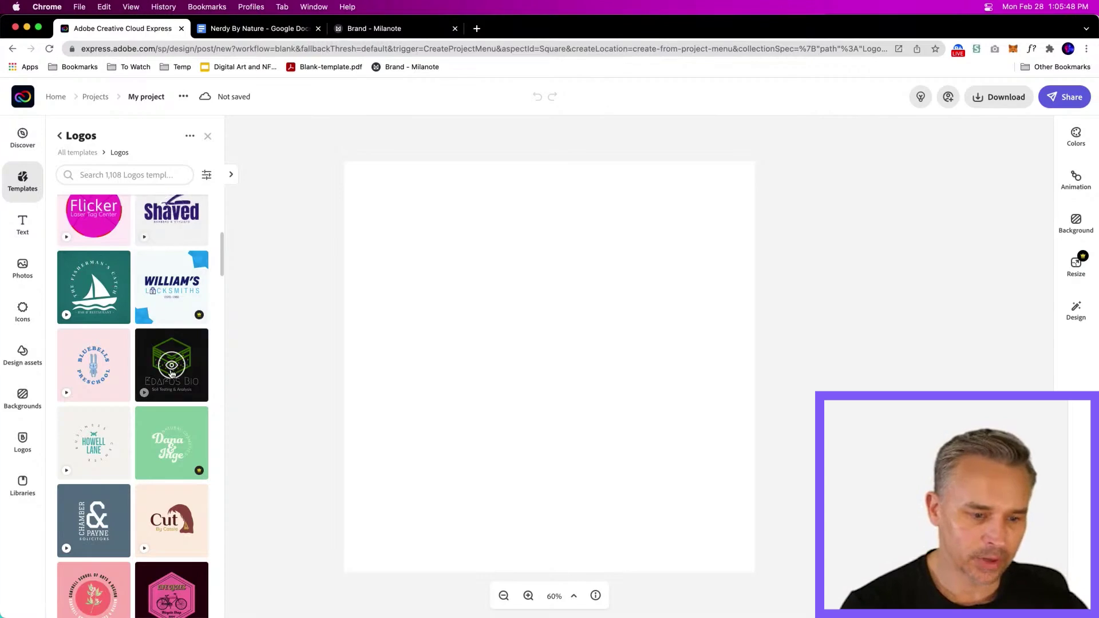
Step: Apply the O&B Oak & Barry logo template and select the whole logo group
{"action": "scroll", "coordinate": [154, 389], "scroll_direction": "down", "scroll_amount": 5}
{"action": "scroll", "coordinate": [154, 390], "scroll_direction": "down", "scroll_amount": 6}
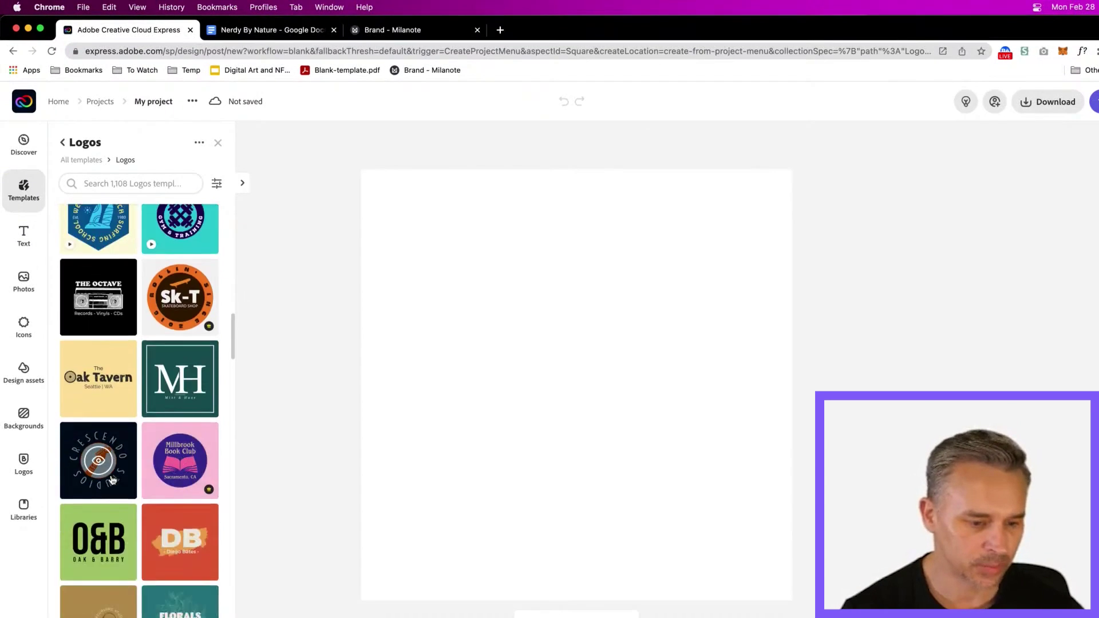
{"action": "scroll", "coordinate": [112, 480], "scroll_direction": "down", "scroll_amount": 4}
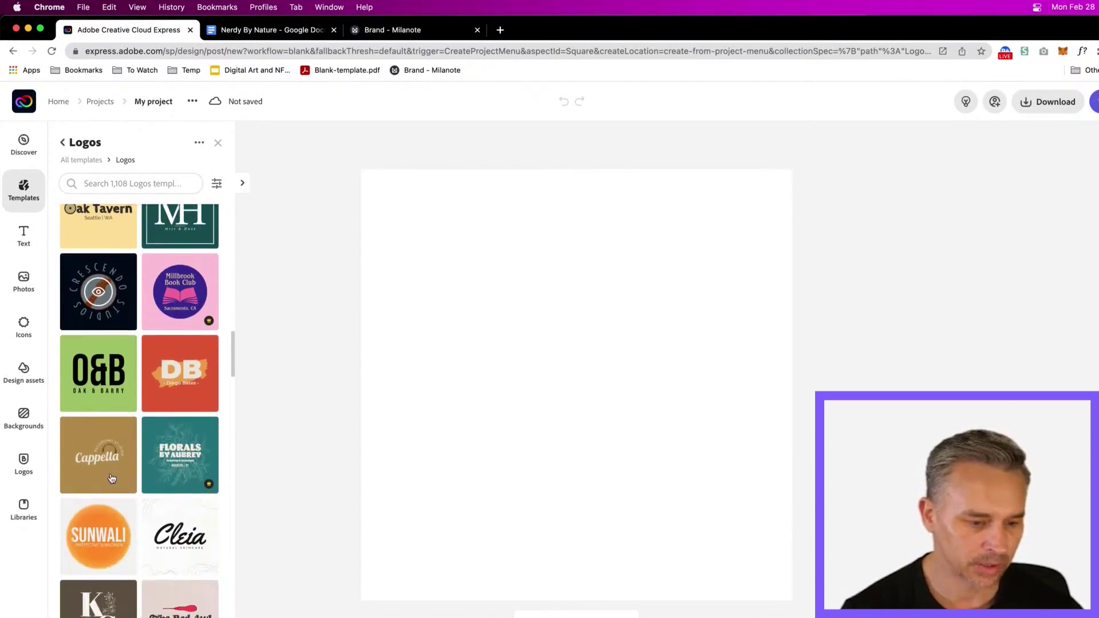
{"action": "left_click", "coordinate": [85, 367]}
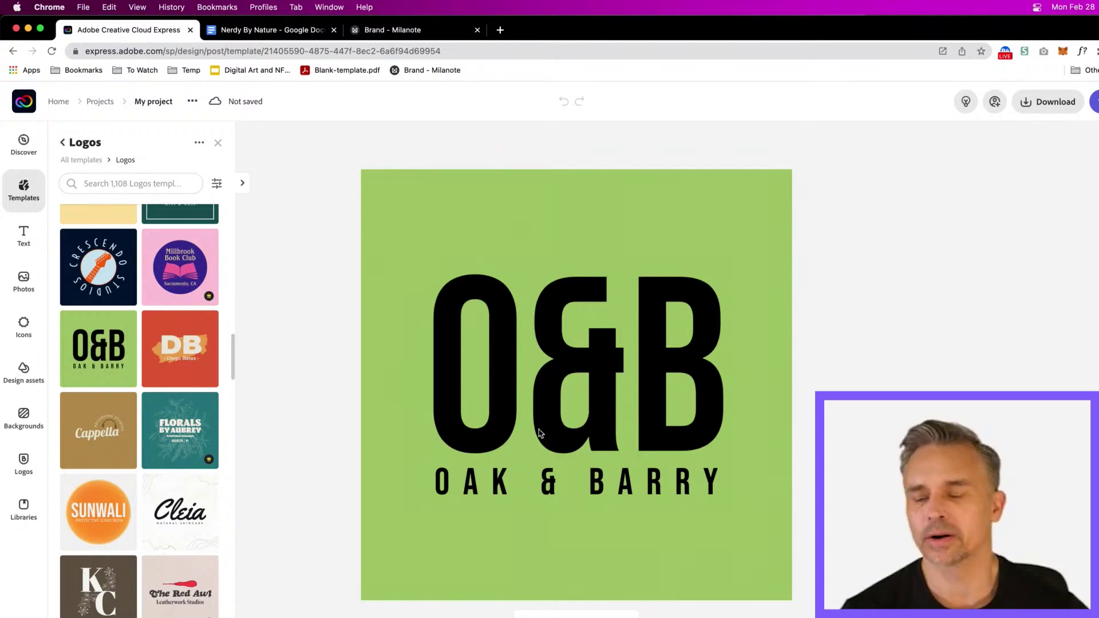
{"action": "left_click", "coordinate": [555, 370]}
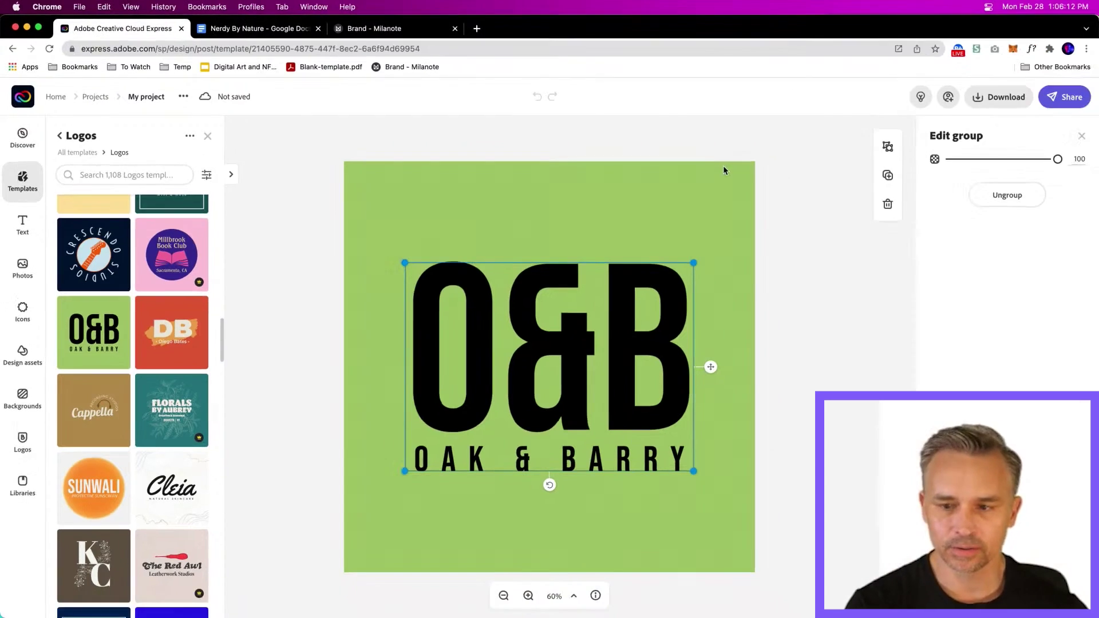
Step: Ungroup the logo, retype the large O&B text as 'Nerdy by', and move it up
{"action": "left_click", "coordinate": [936, 155]}
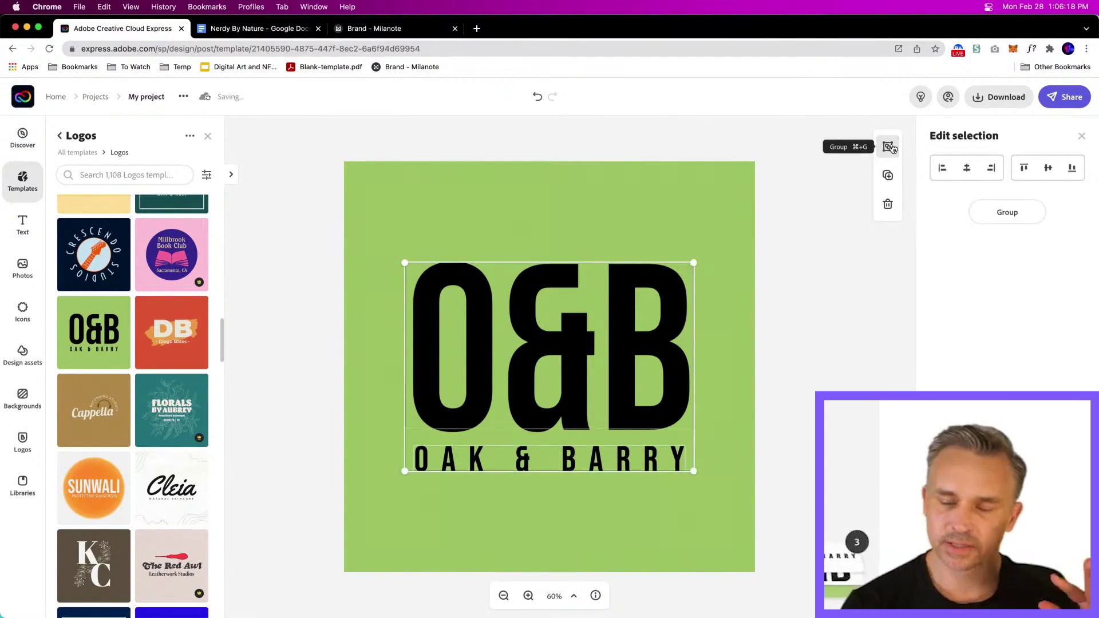
{"action": "left_click", "coordinate": [547, 421]}
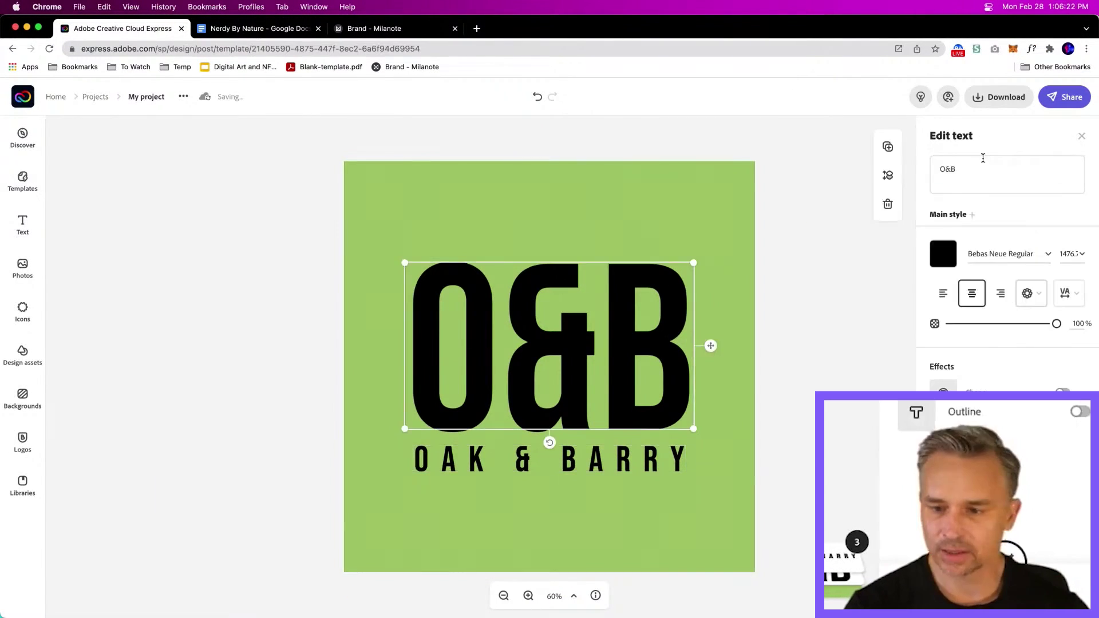
{"action": "left_click_drag", "start_coordinate": [959, 169], "coordinate": [922, 166]}
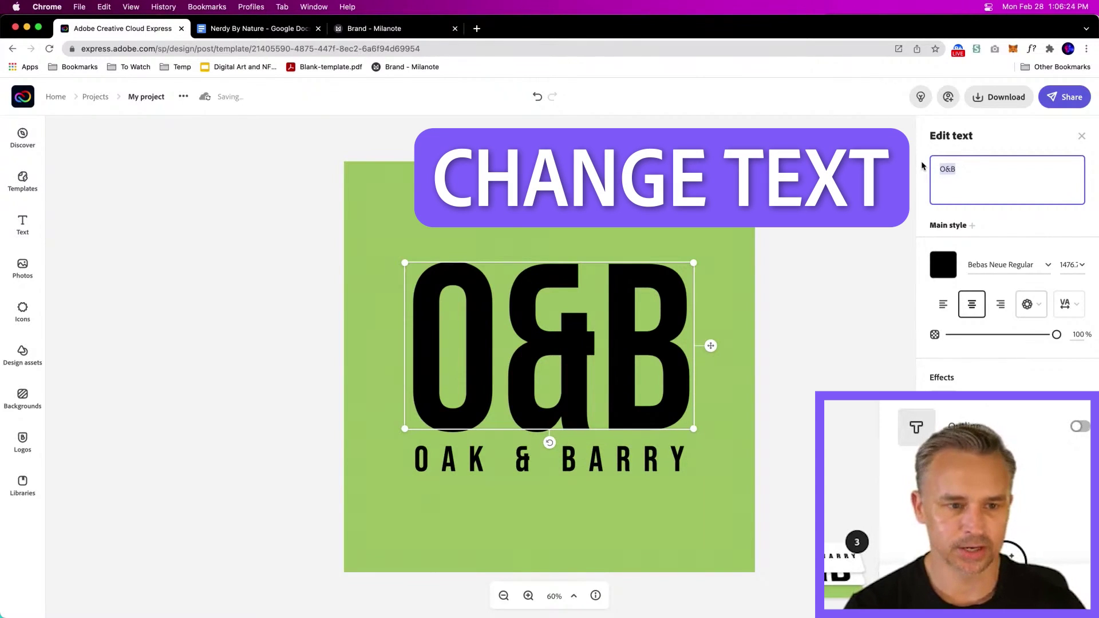
{"action": "type", "text": "Nerdy"}
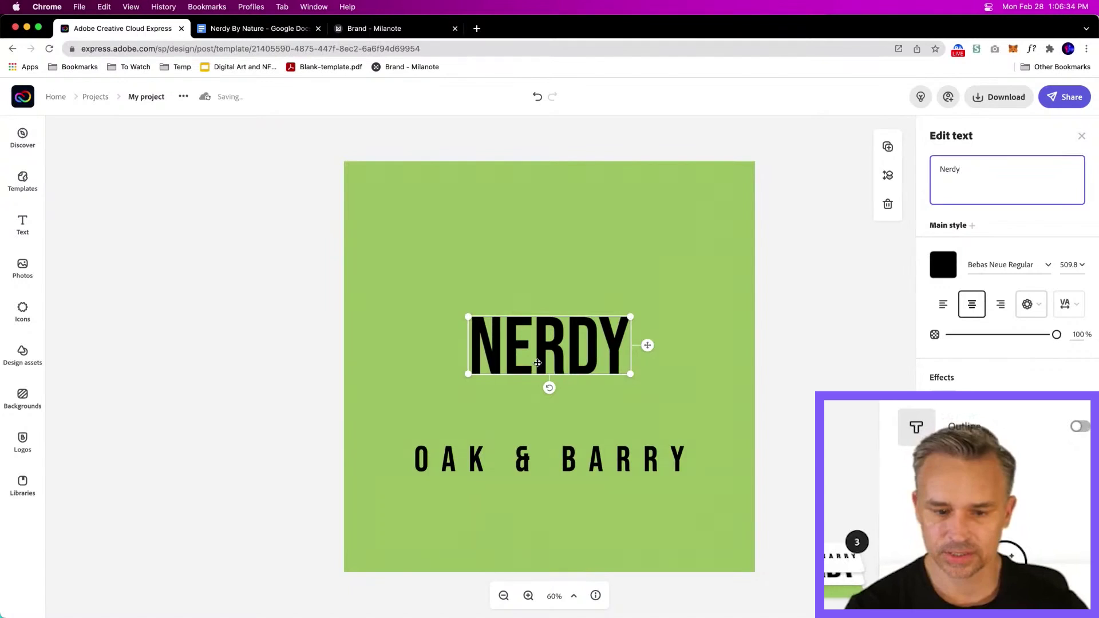
{"action": "left_click_drag", "start_coordinate": [537, 363], "coordinate": [538, 306]}
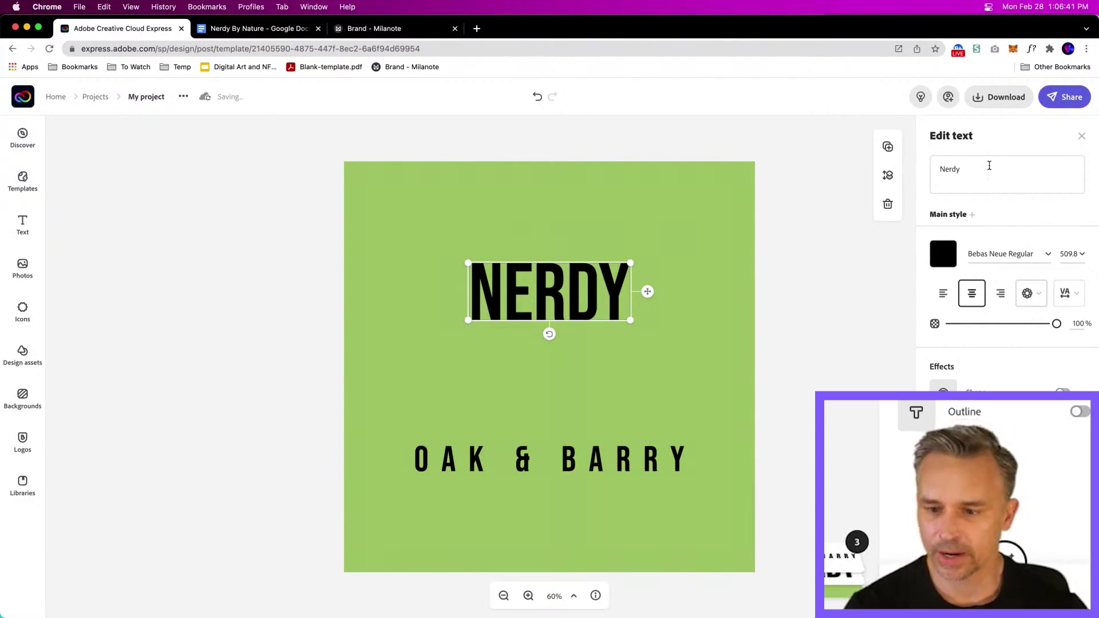
{"action": "left_click", "coordinate": [990, 165]}
{"action": "type", "text": "by"}
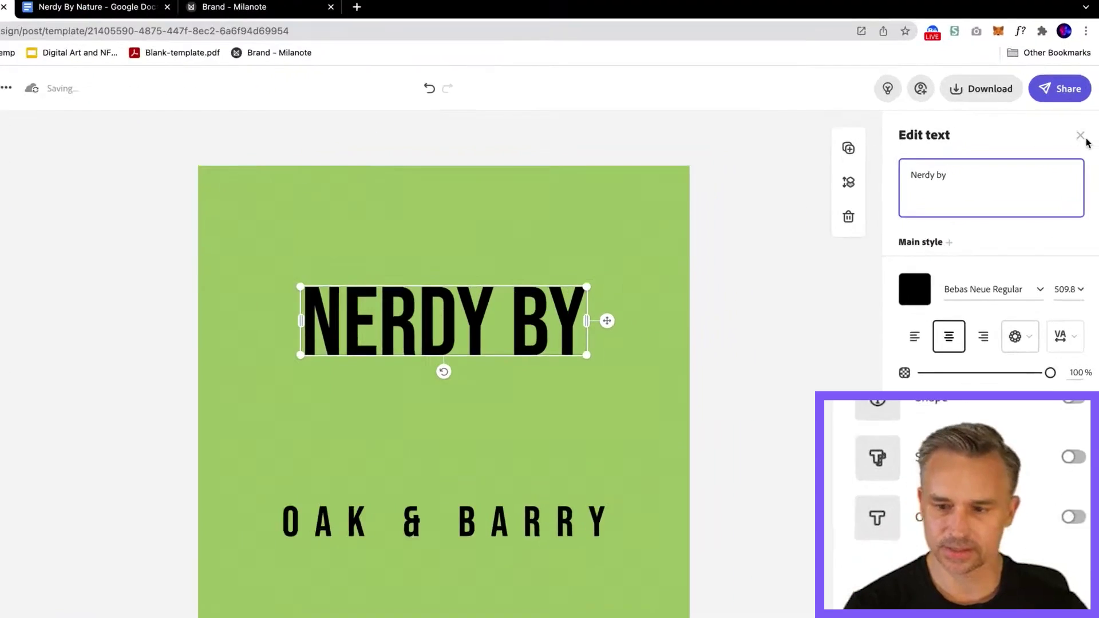
Step: Duplicate NERDY BY as a NATURE line, change OAK & BARRY to DESIGNS, and move NATURE up
{"action": "left_click", "coordinate": [848, 149]}
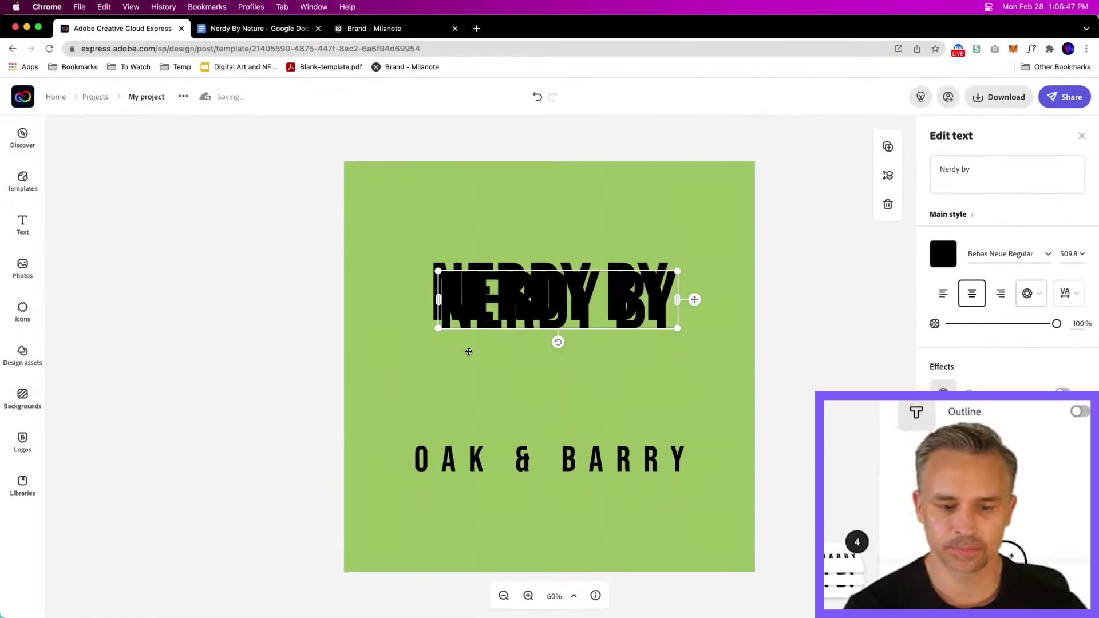
{"action": "left_click_drag", "start_coordinate": [497, 321], "coordinate": [490, 378]}
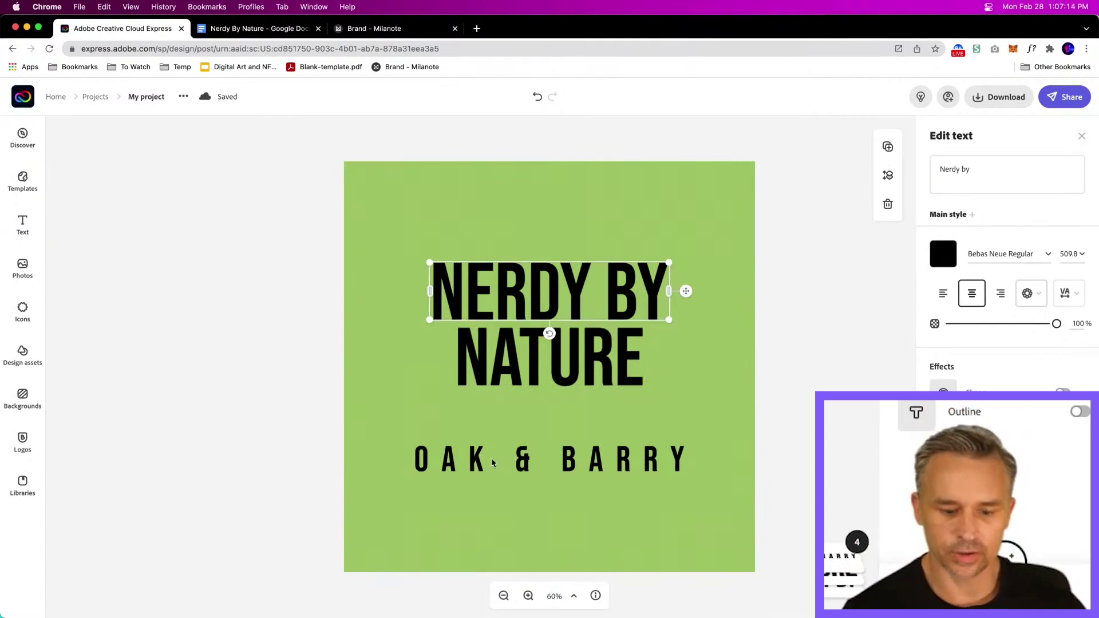
{"action": "left_click", "coordinate": [472, 457]}
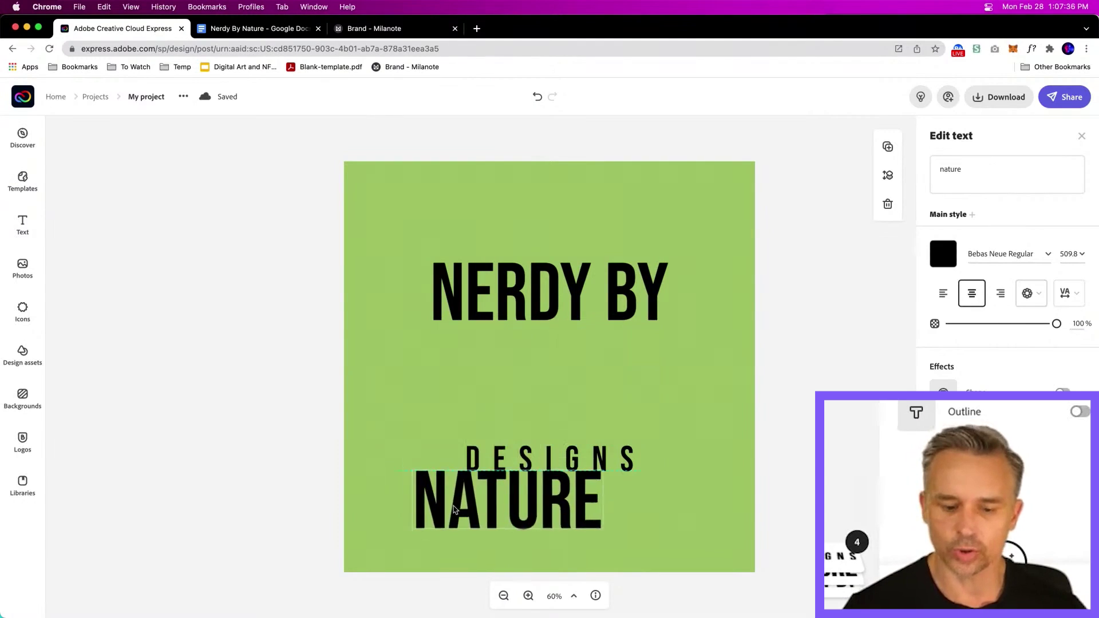
{"action": "left_click_drag", "start_coordinate": [463, 503], "coordinate": [474, 358]}
Step: Scale NATURE to the full NERDY BY width and move DESIGNS directly beneath it
{"action": "key", "text": "super+equal"}
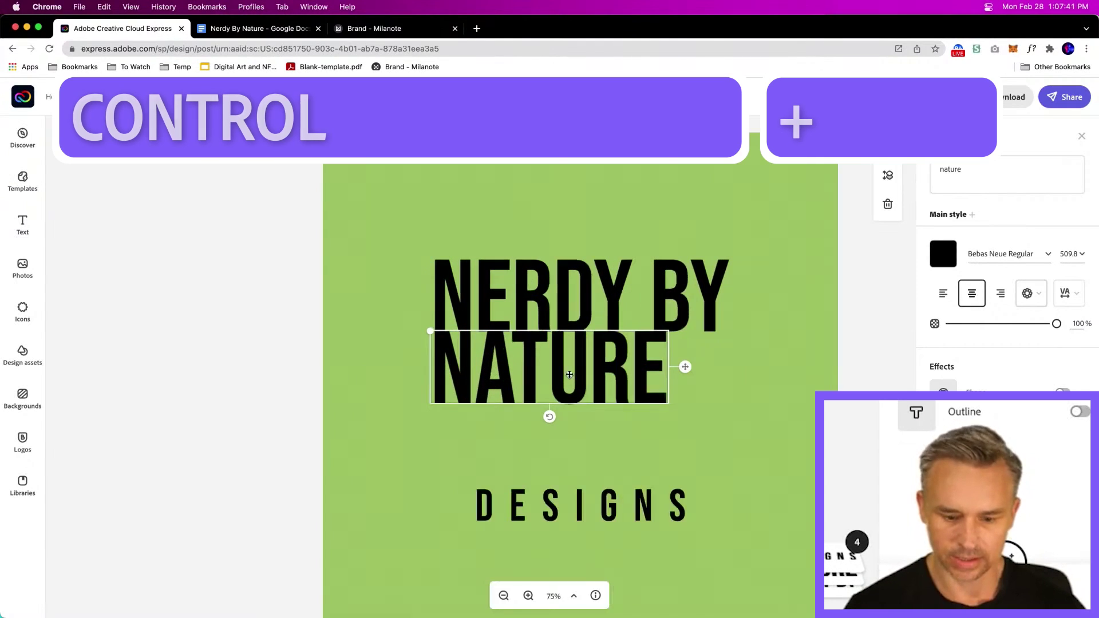
{"action": "key", "text": "super+equal"}
{"action": "key", "text": "super+equal"}
{"action": "key", "text": "super+minus"}
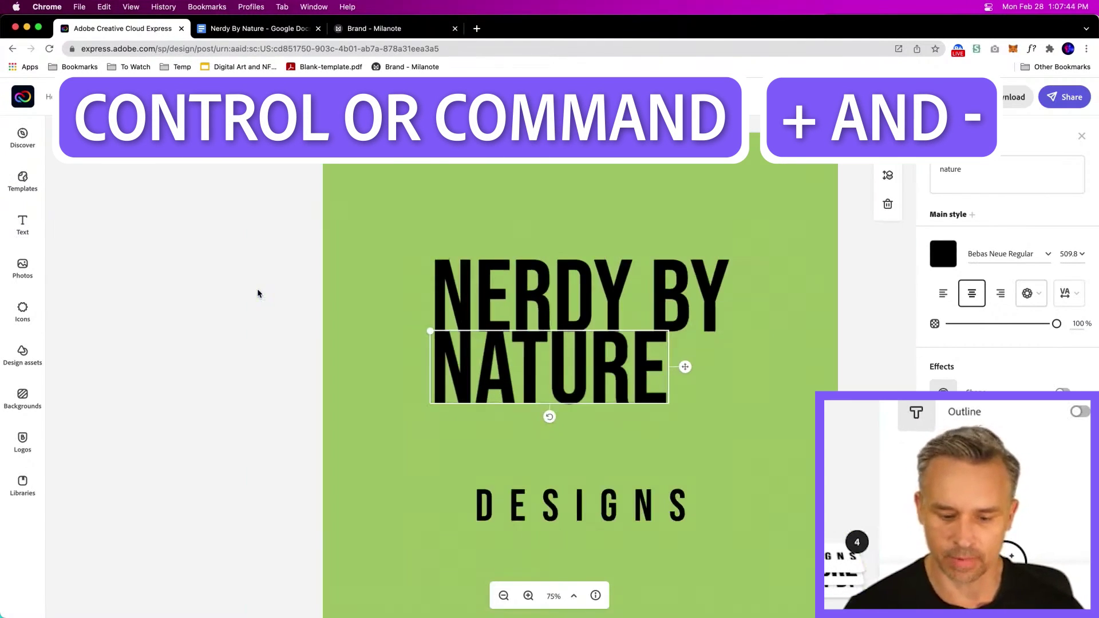
{"action": "left_click", "coordinate": [528, 596]}
{"action": "left_click", "coordinate": [504, 596]}
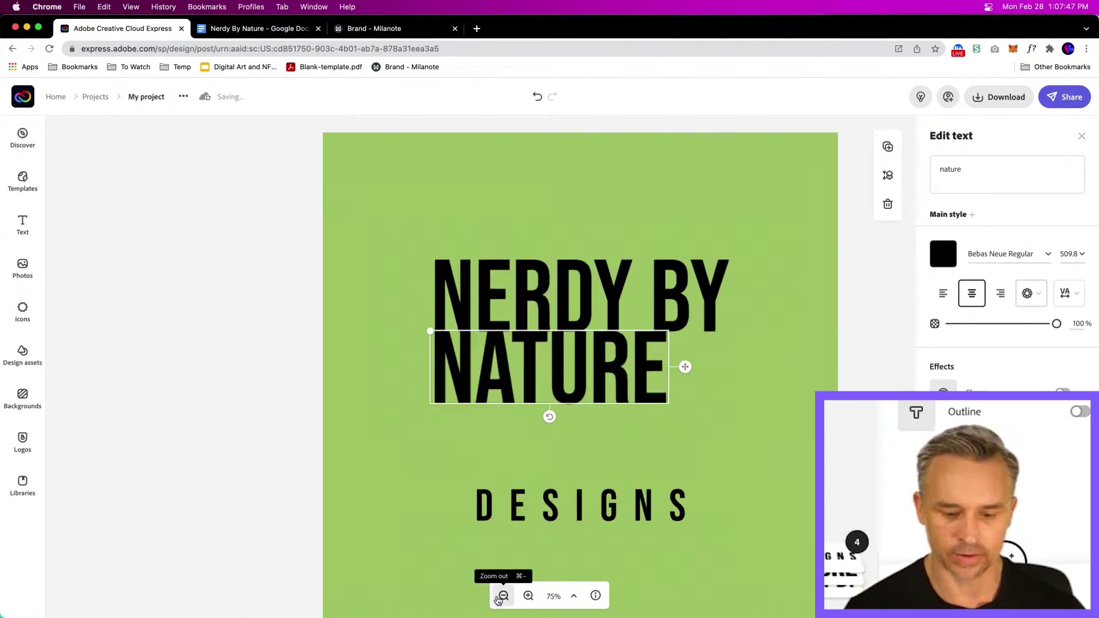
{"action": "left_click", "coordinate": [529, 595]}
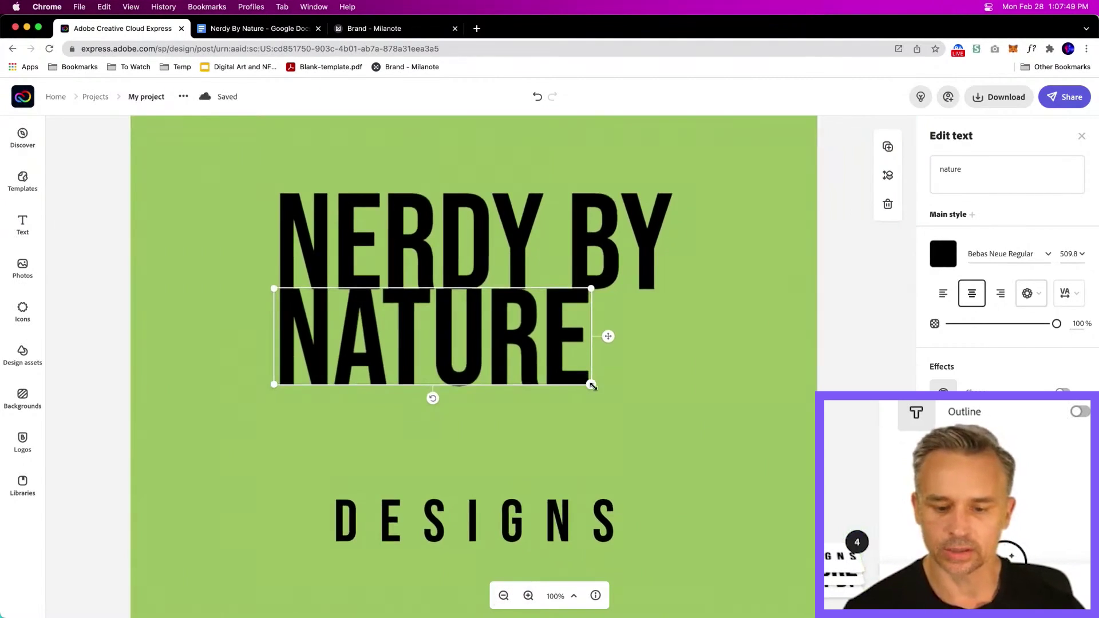
{"action": "left_click_drag", "start_coordinate": [593, 387], "coordinate": [676, 429]}
{"action": "left_click_drag", "start_coordinate": [436, 325], "coordinate": [437, 339]}
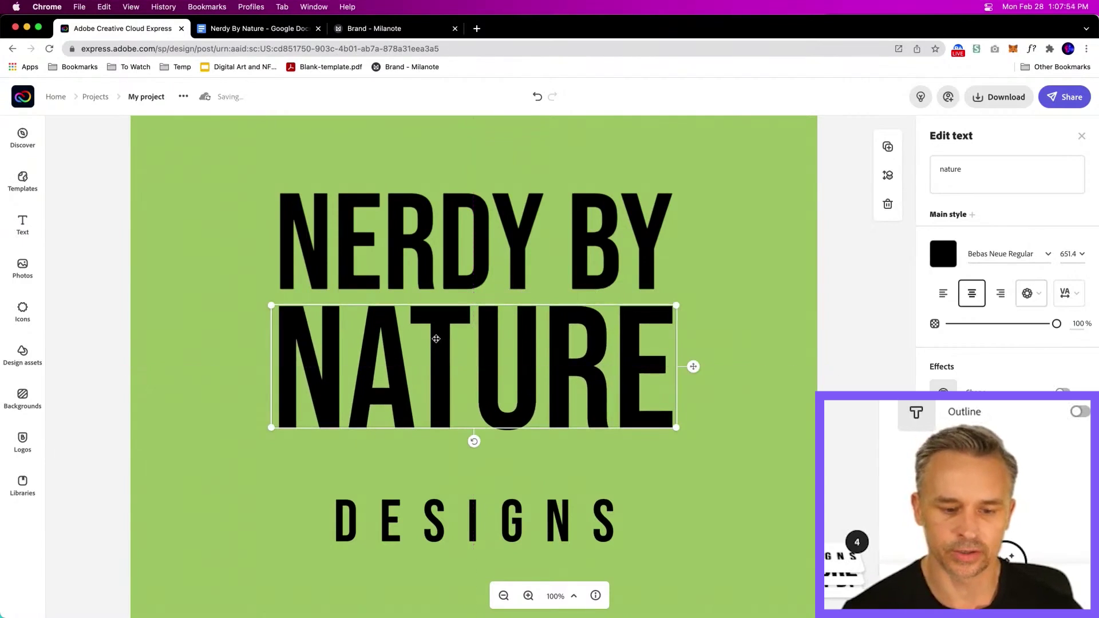
{"action": "left_click_drag", "start_coordinate": [431, 511], "coordinate": [438, 473]}
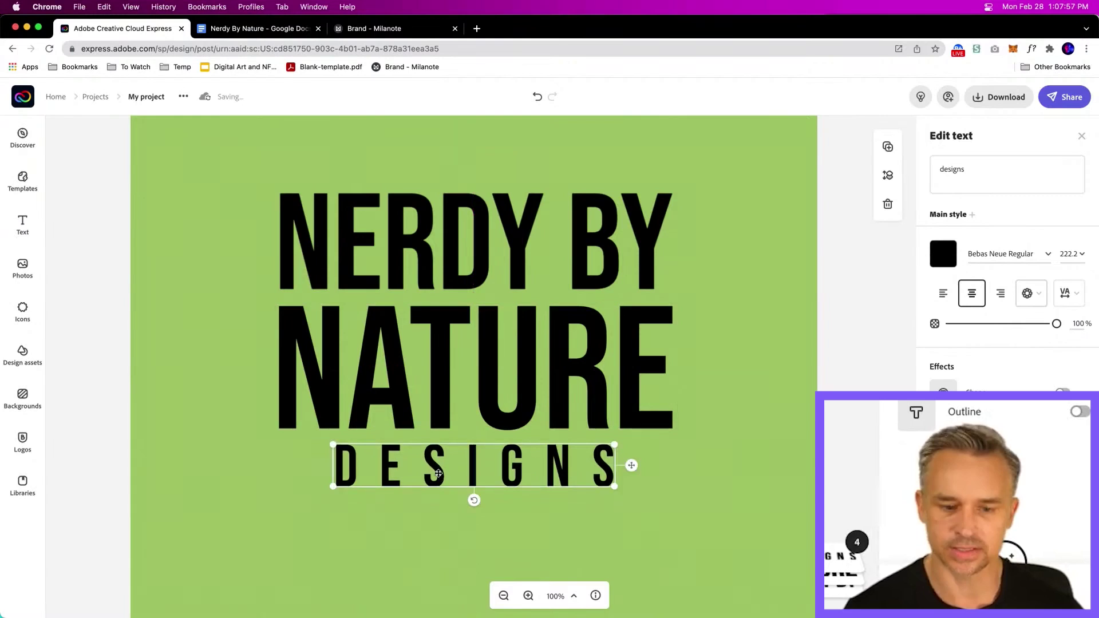
{"action": "left_click", "coordinate": [199, 330]}
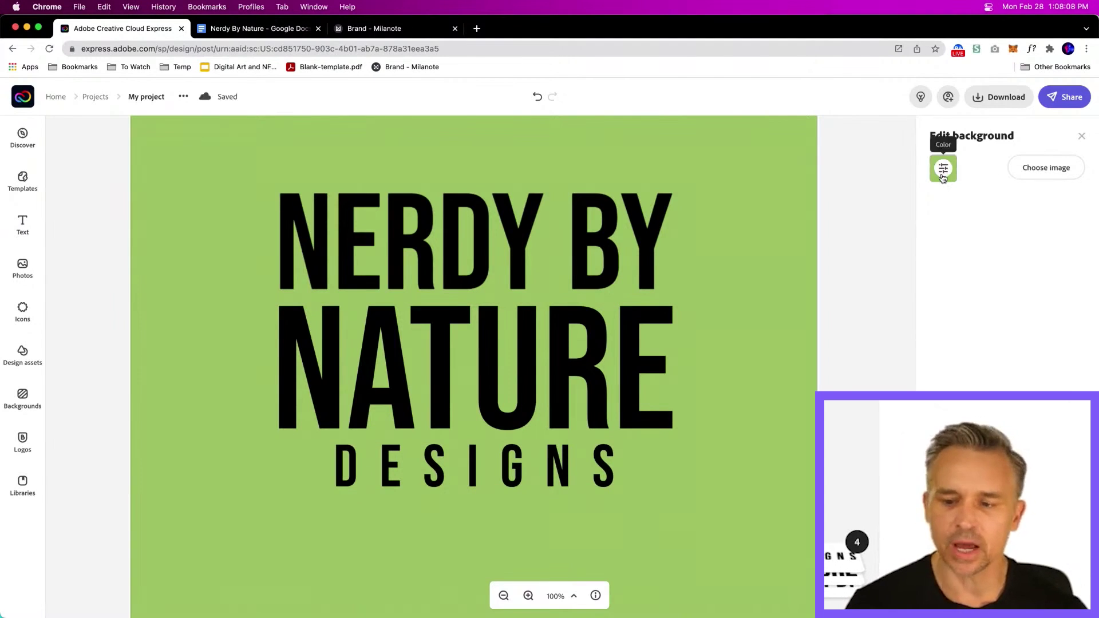
Step: Change the canvas background colour from green to white #FFFFFF
{"action": "left_click", "coordinate": [943, 169]}
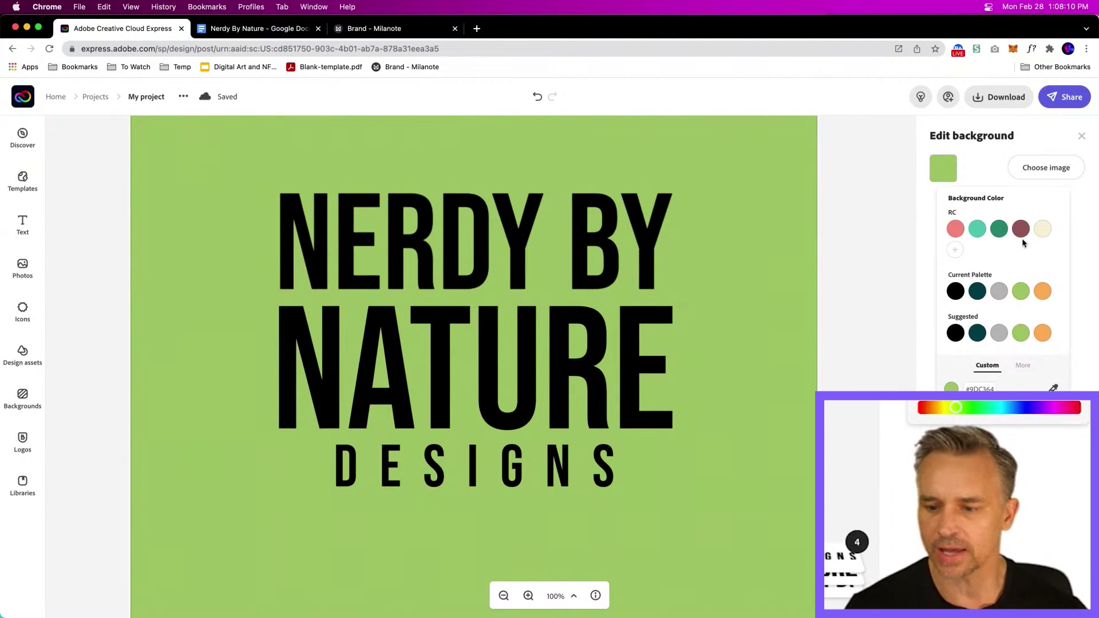
{"action": "left_click", "coordinate": [1039, 232]}
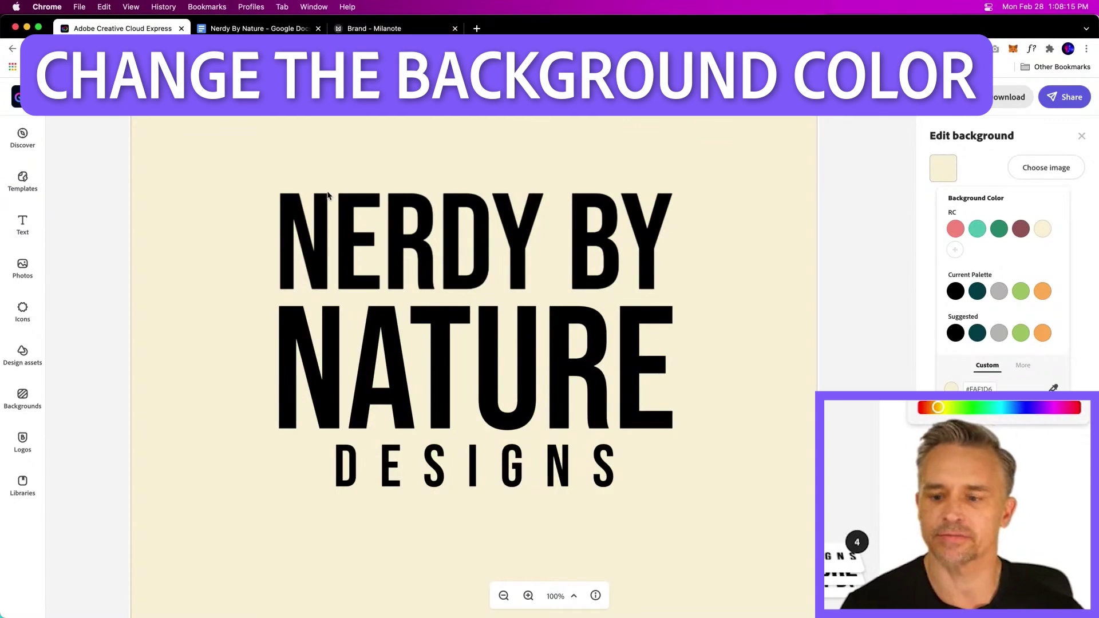
{"action": "scroll", "coordinate": [329, 196], "scroll_direction": "down", "scroll_amount": 1}
{"action": "left_click", "coordinate": [937, 391]}
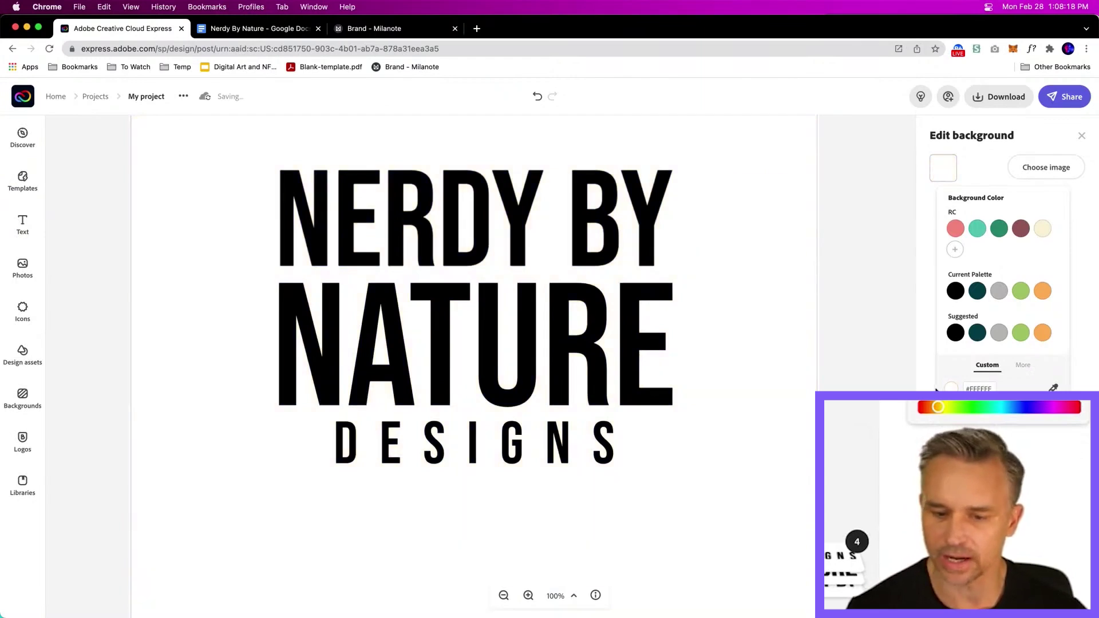
{"action": "left_click", "coordinate": [271, 144]}
{"action": "scroll", "coordinate": [168, 196], "scroll_direction": "up", "scroll_amount": 1}
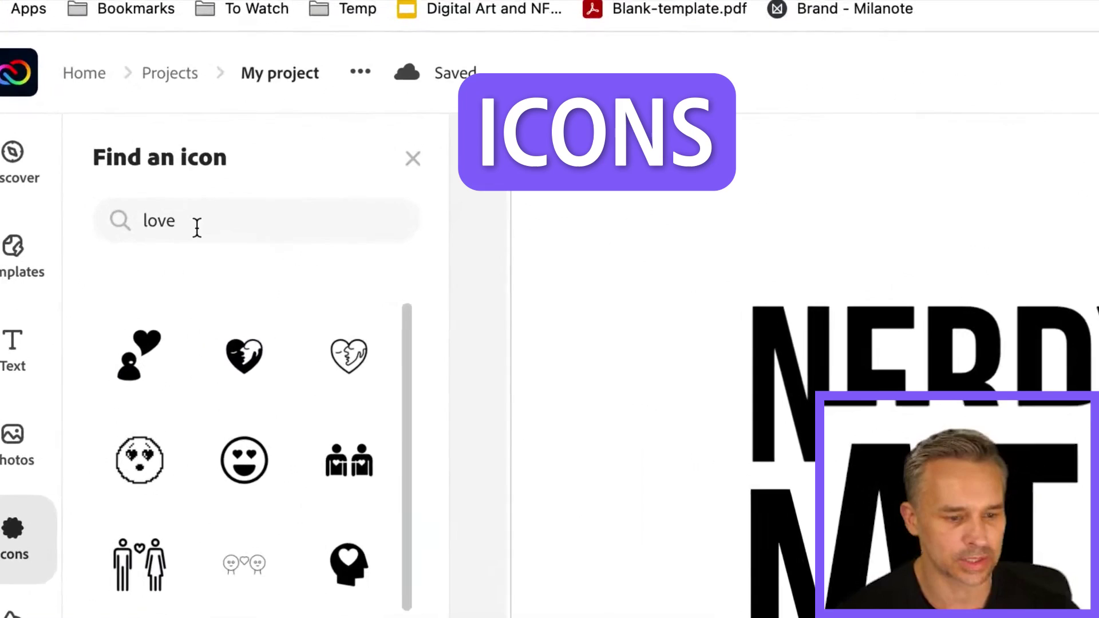
Step: Search the icons for 'glasses' and scroll the results down to the cat-eye glasses
{"action": "double_click", "coordinate": [197, 227]}
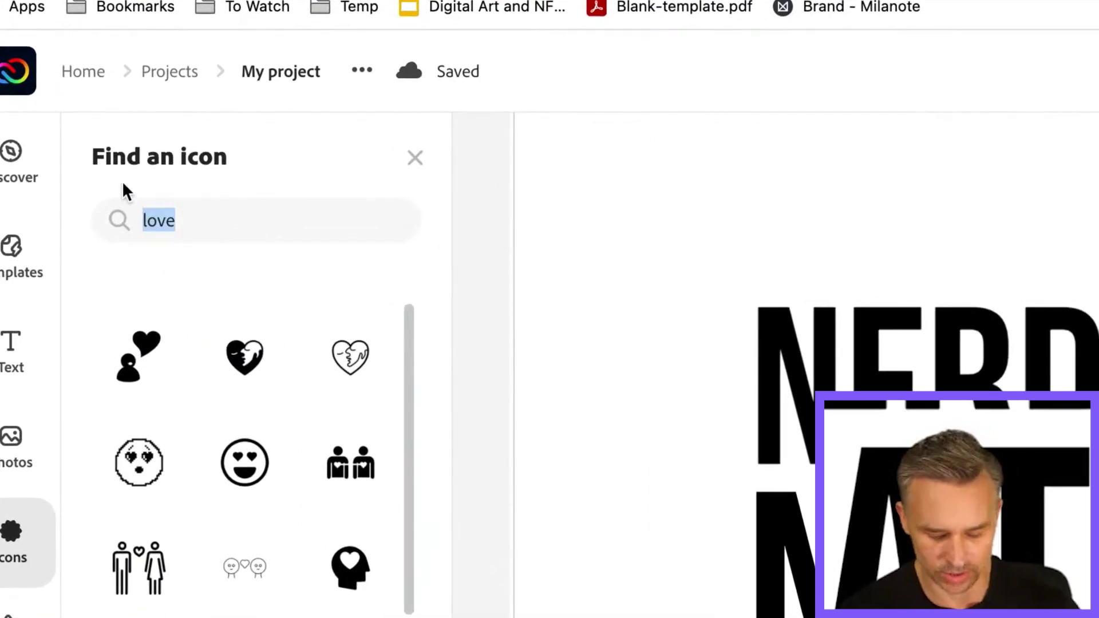
{"action": "type", "text": "glasses"}
{"action": "key", "text": "Return"}
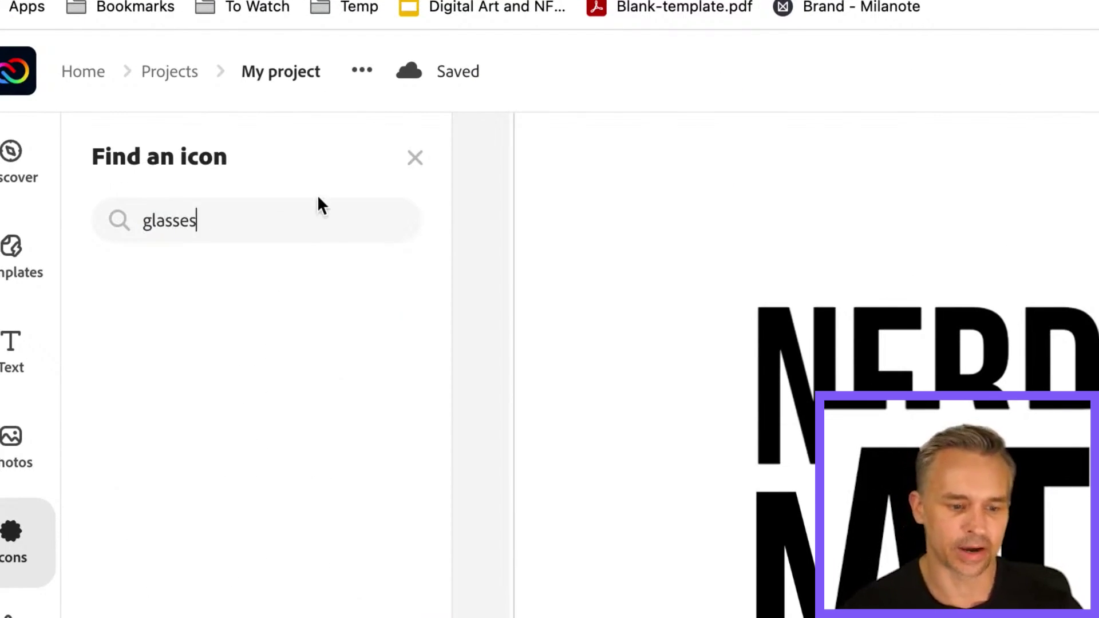
{"action": "scroll", "coordinate": [118, 400], "scroll_direction": "down", "scroll_amount": 5}
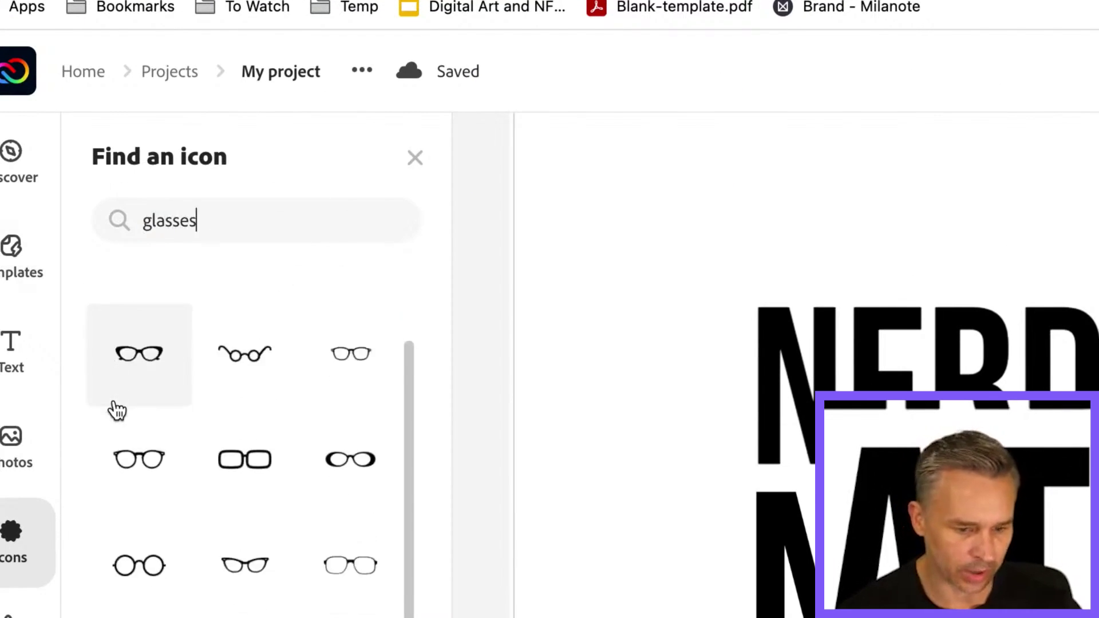
{"action": "scroll", "coordinate": [280, 393], "scroll_direction": "down", "scroll_amount": 5}
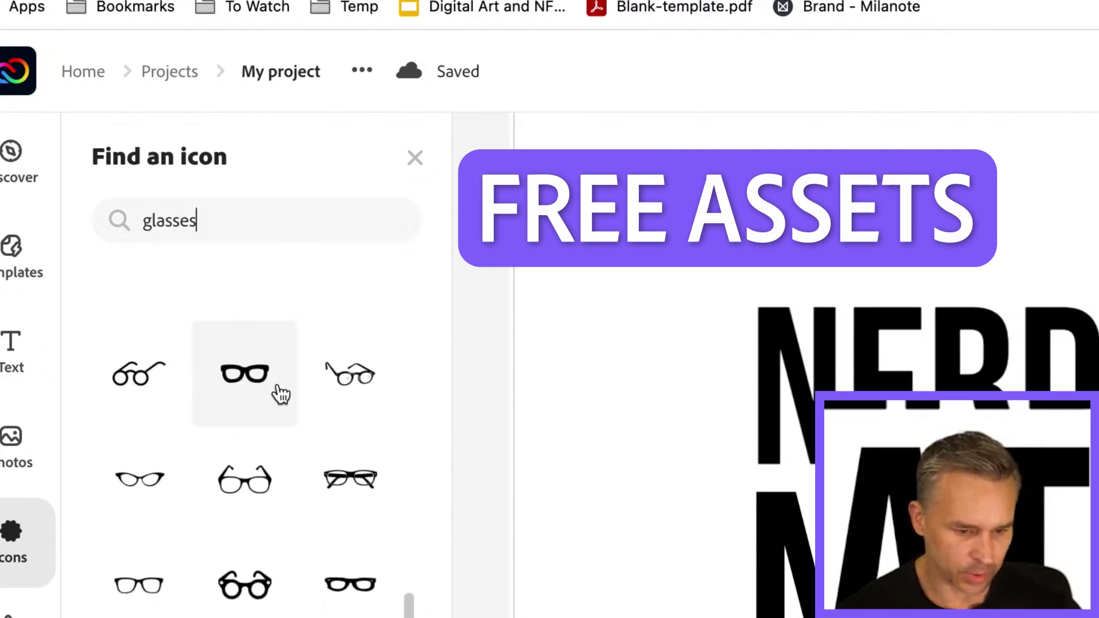
{"action": "scroll", "coordinate": [350, 455], "scroll_direction": "down", "scroll_amount": 4}
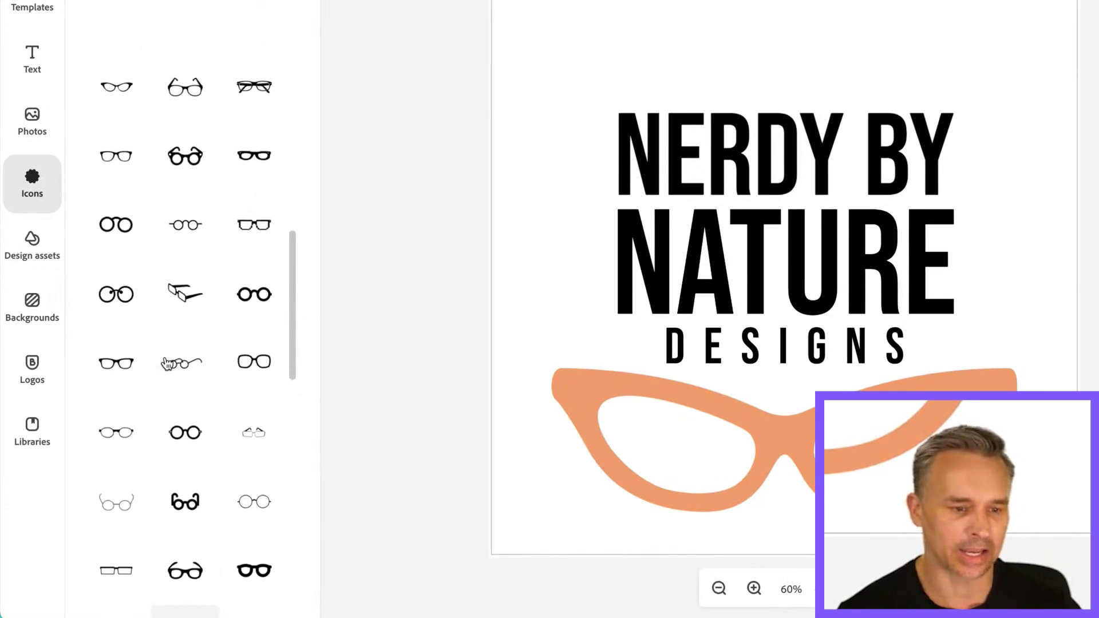
Step: Recolour the cat-eye glasses black from the Current Palette and centre them above the title
{"action": "left_click", "coordinate": [167, 361]}
{"action": "left_click", "coordinate": [842, 407]}
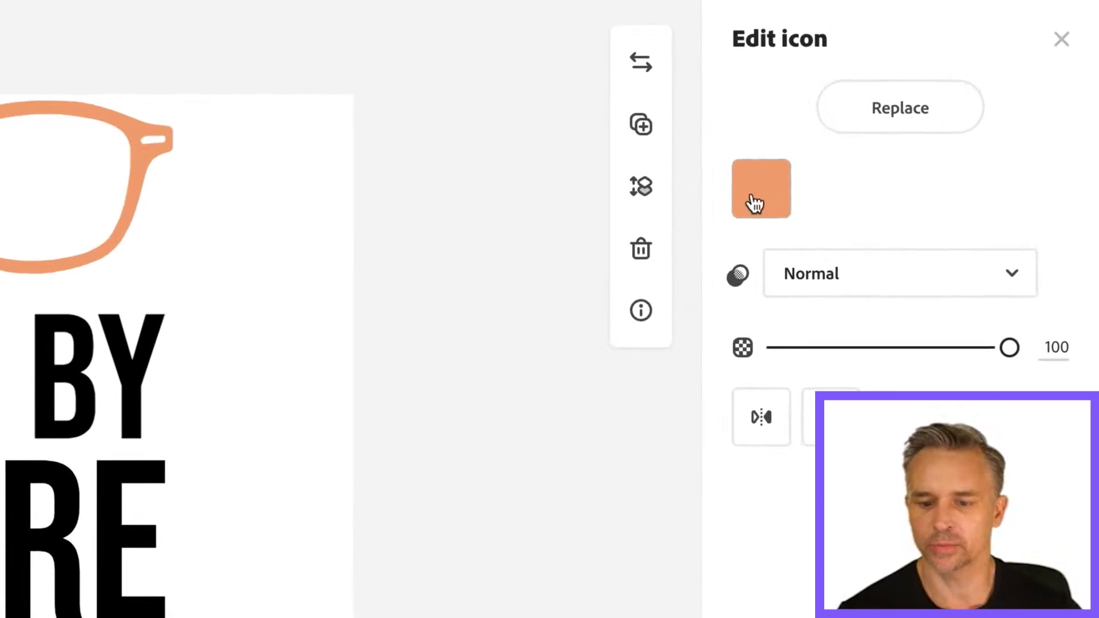
{"action": "left_click", "coordinate": [755, 204]}
{"action": "left_click", "coordinate": [787, 458]}
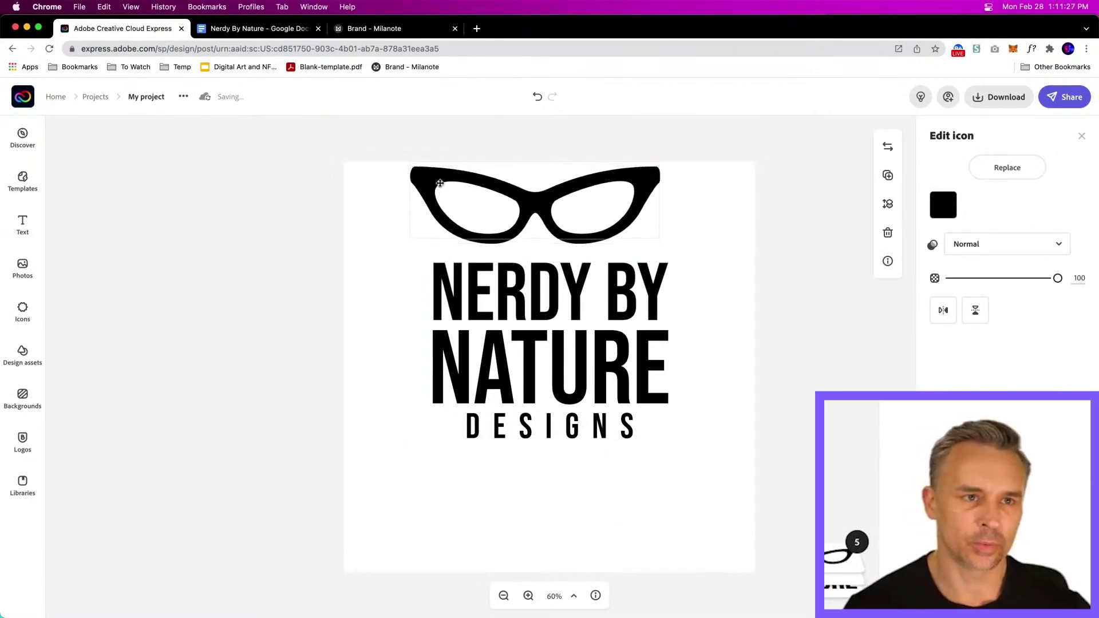
{"action": "left_click_drag", "start_coordinate": [436, 185], "coordinate": [448, 192]}
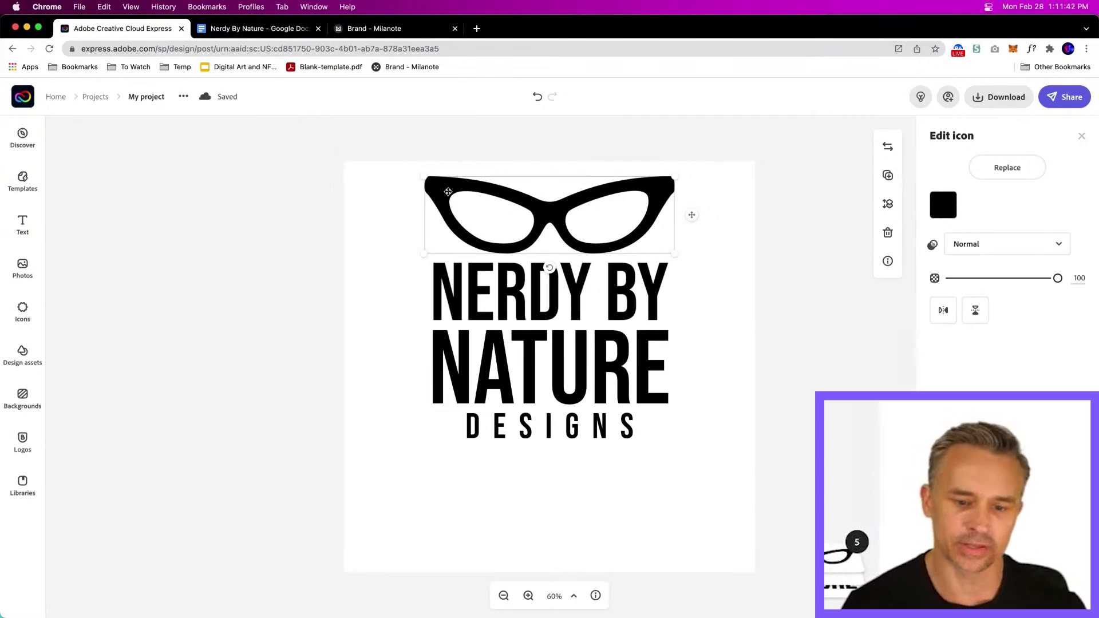
Step: Move NATURE and DESIGNS lower and place the glasses between NERDY BY and NATURE
{"action": "left_click", "coordinate": [498, 386]}
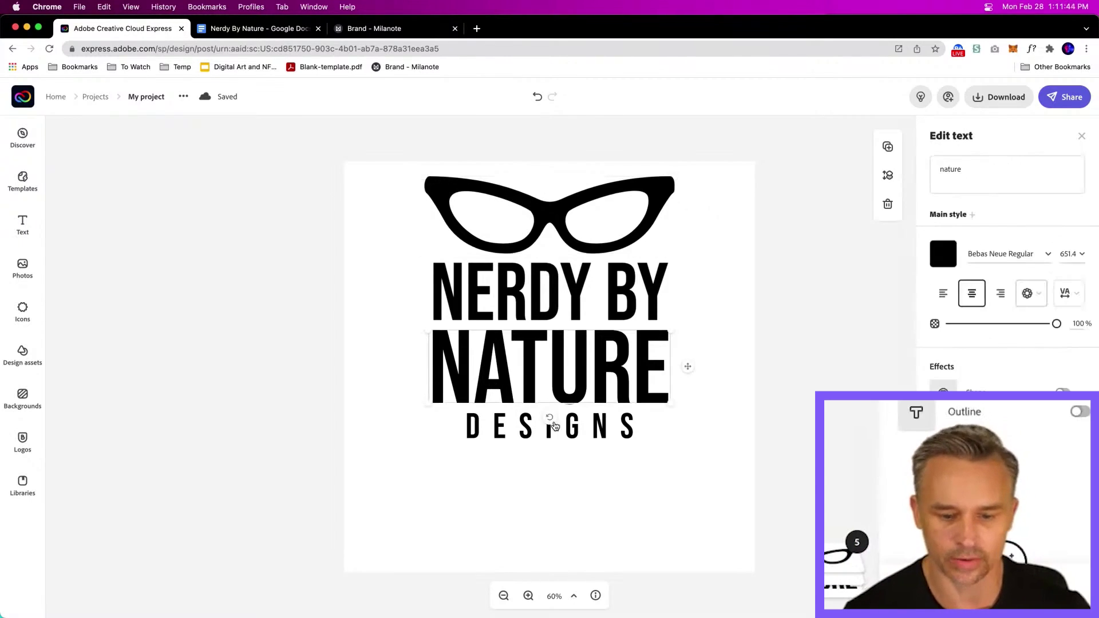
{"action": "left_click", "coordinate": [497, 430], "text": "shift"}
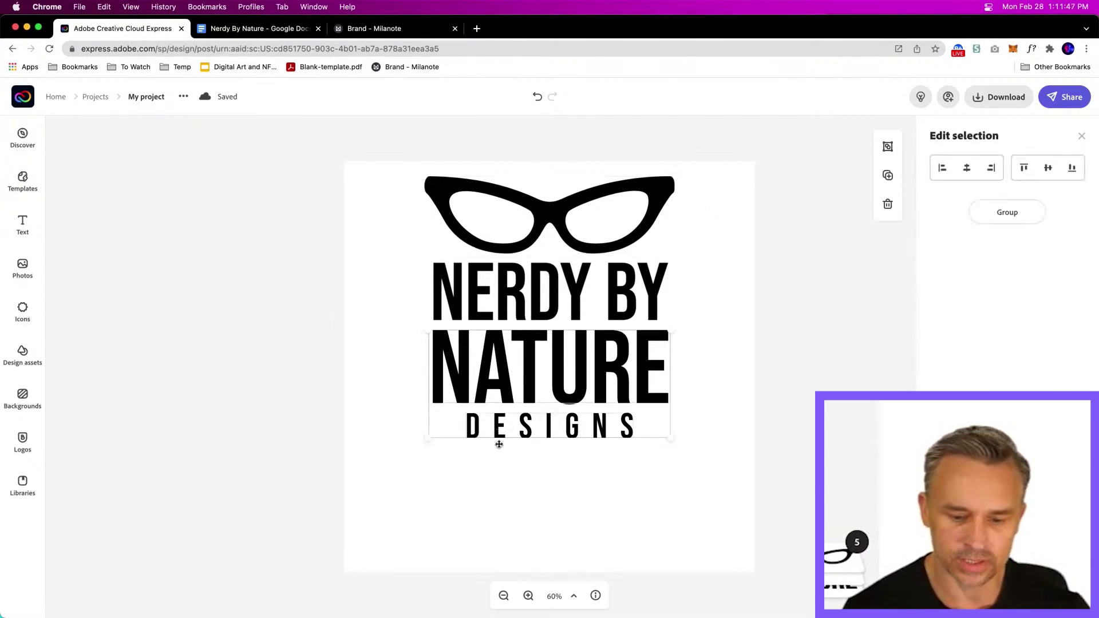
{"action": "left_click_drag", "start_coordinate": [498, 444], "coordinate": [498, 488]}
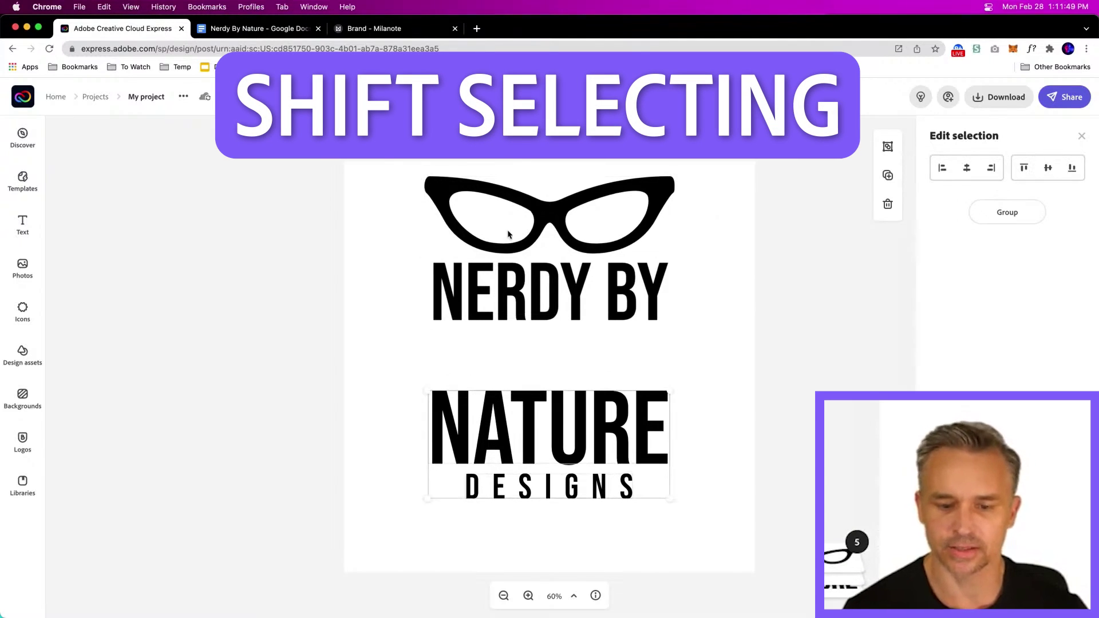
{"action": "left_click", "coordinate": [545, 212]}
{"action": "left_click_drag", "start_coordinate": [553, 282], "coordinate": [551, 351]}
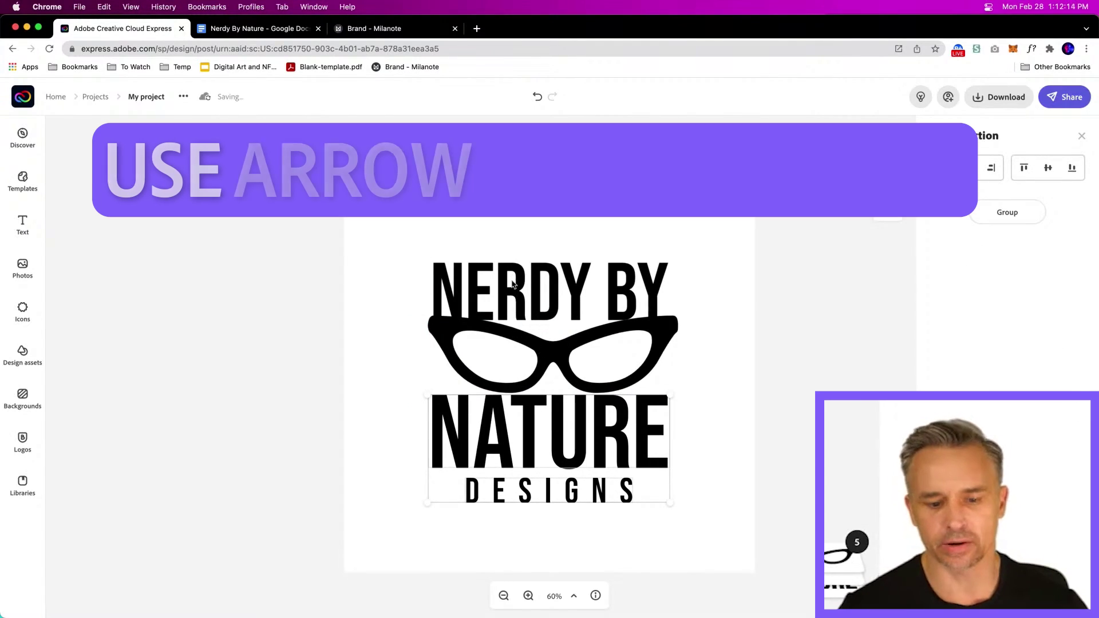
{"action": "left_click", "coordinate": [538, 275]}
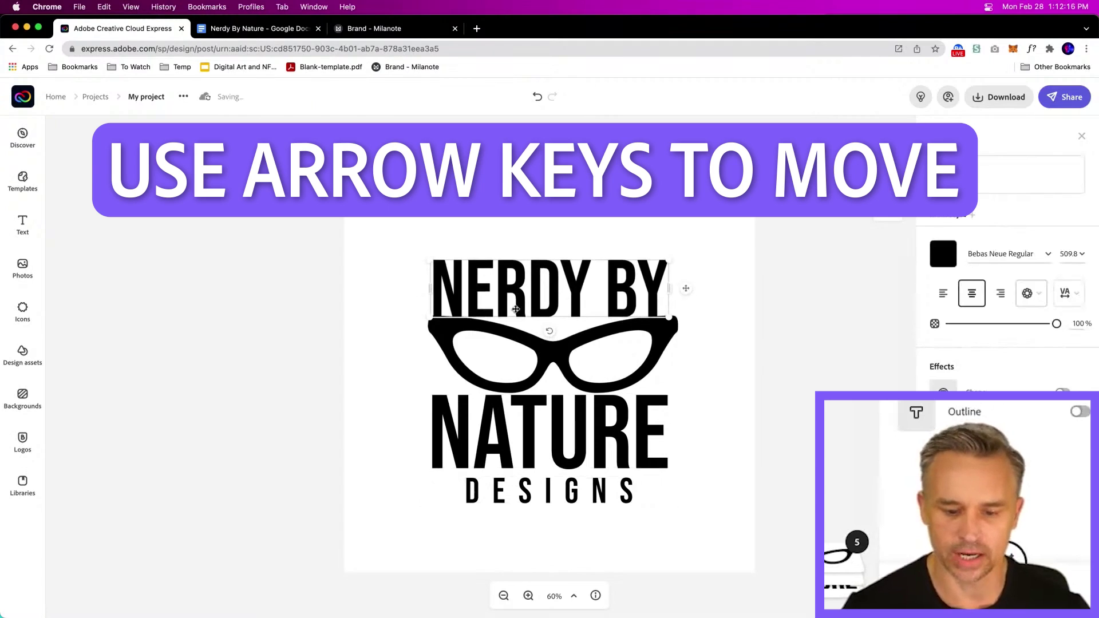